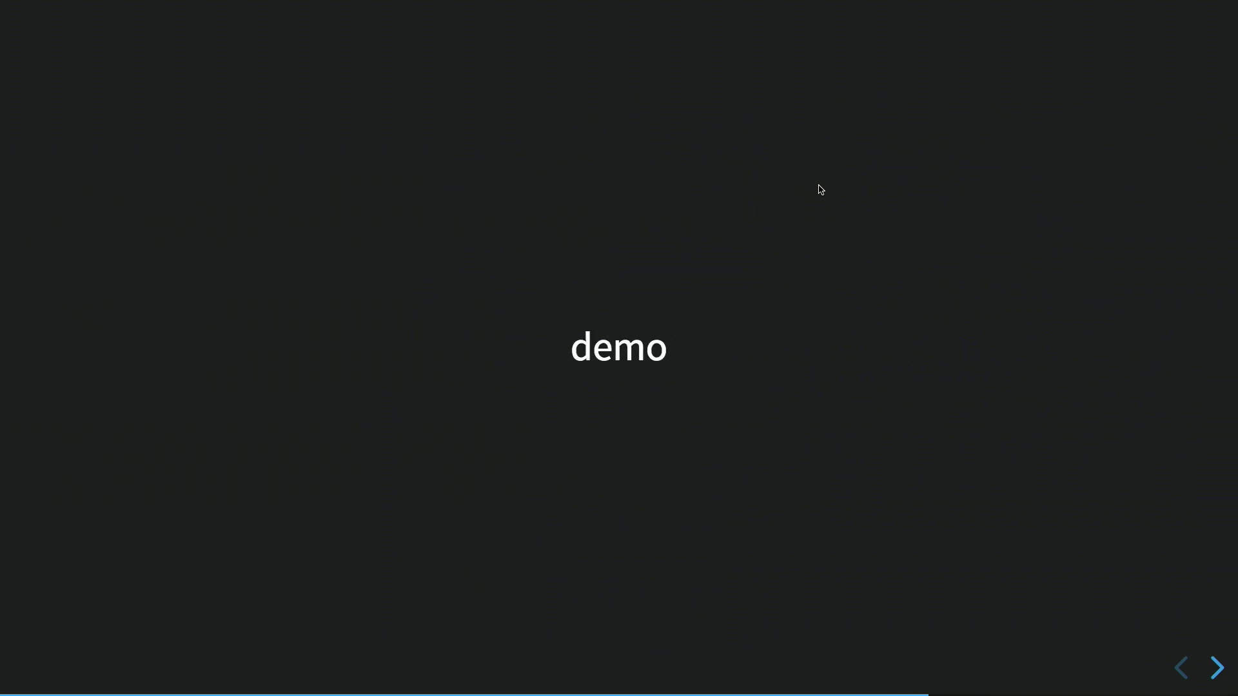
# Switch to the Ableton set and drop east-sister-1.wav on pad C1 and east-sister-2.wav on C#1
pyautogui.hotkey('ctrl', 'Right')
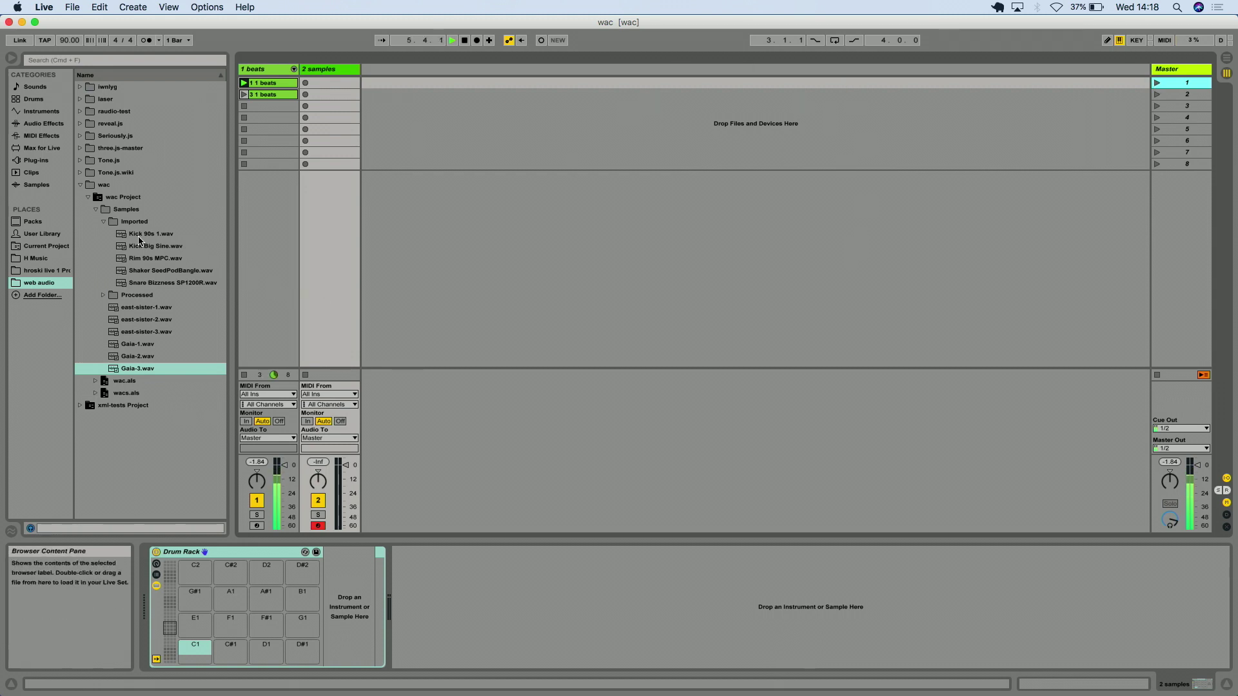
pyautogui.click(132, 308)
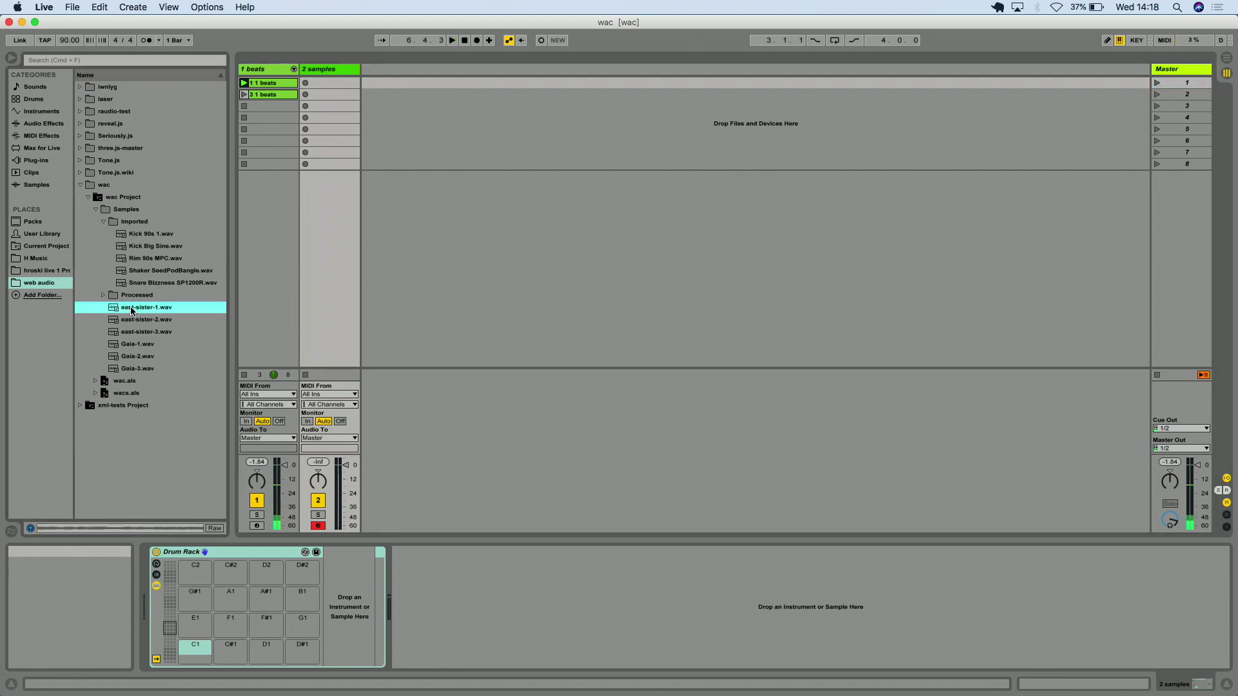
pyautogui.scroll(8, 175, 580)
pyautogui.scroll(4, 185, 580)
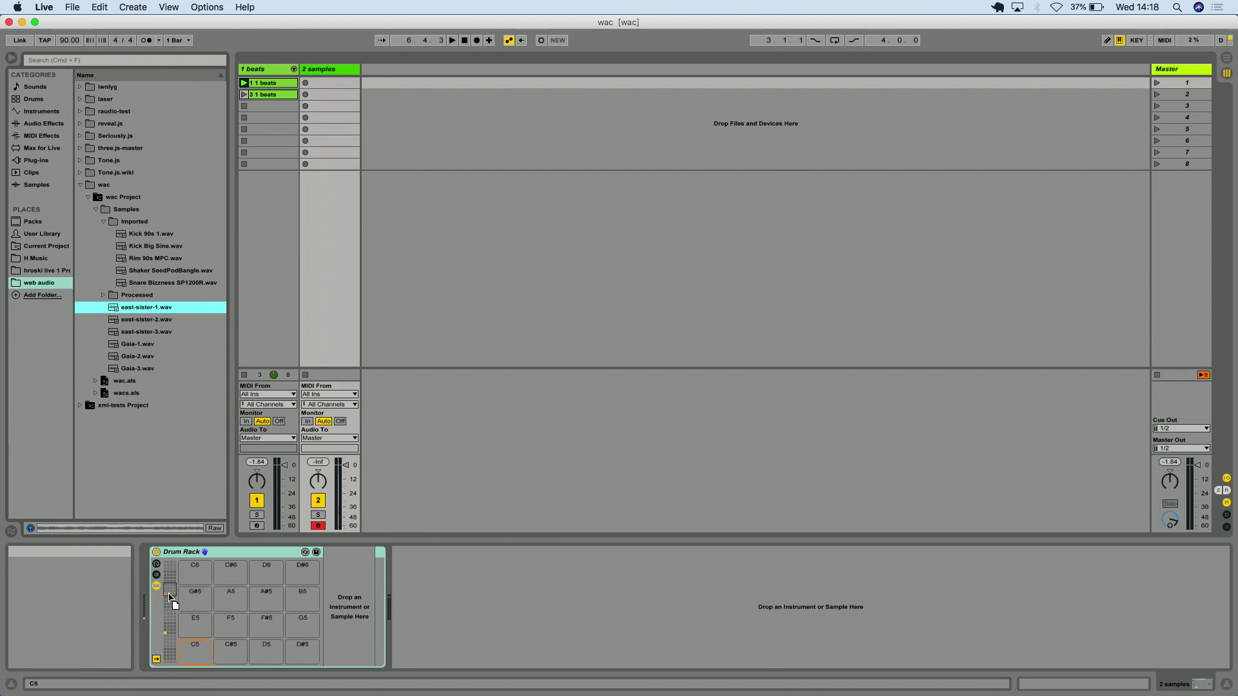
pyautogui.moveTo(169, 593); pyautogui.dragTo(195, 650)
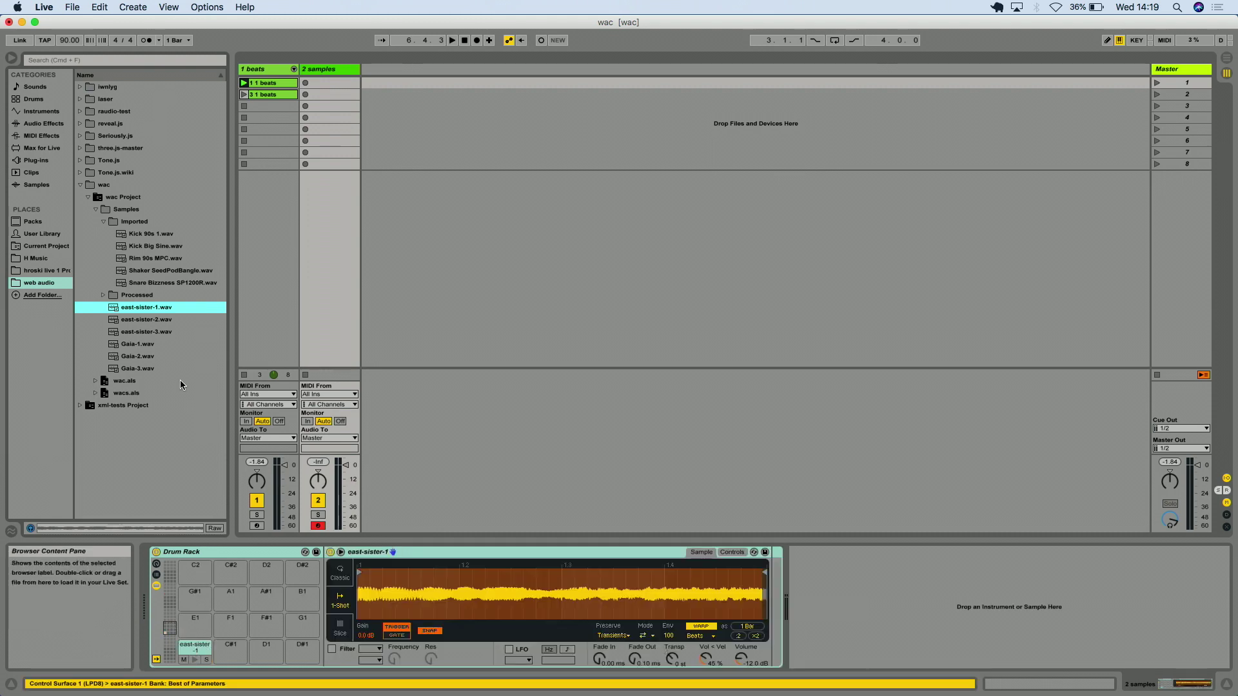
pyautogui.moveTo(148, 320); pyautogui.dragTo(229, 657)
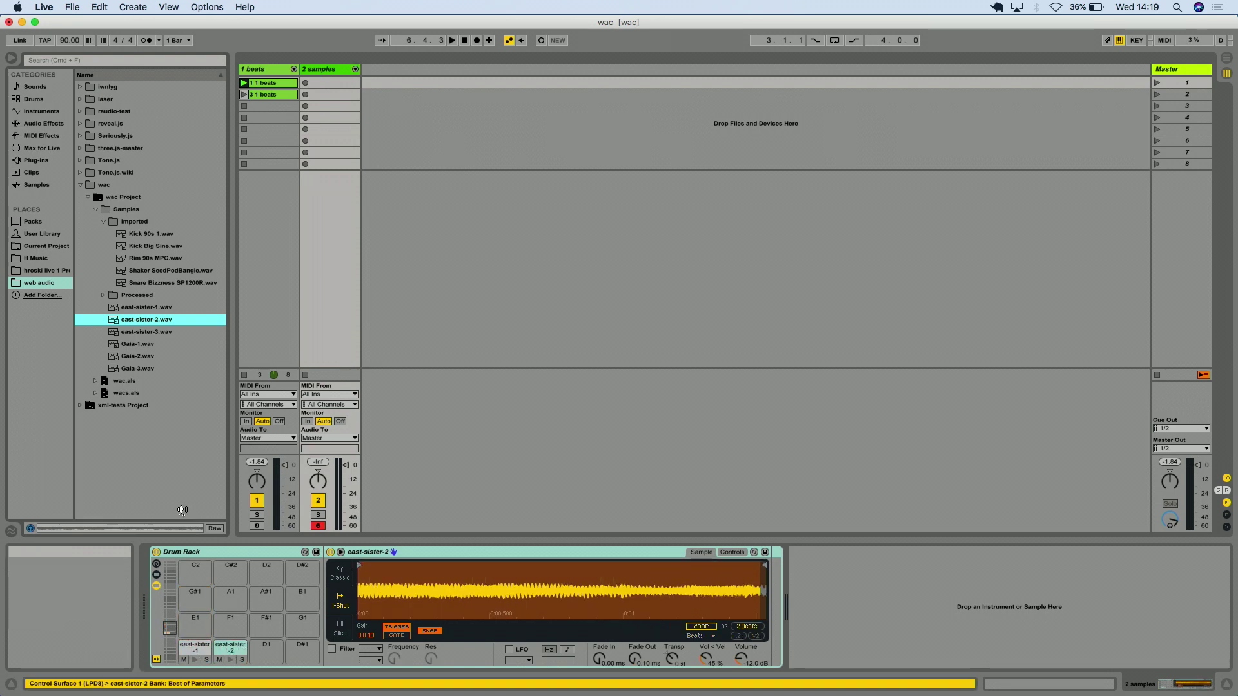
pyautogui.click(140, 344)
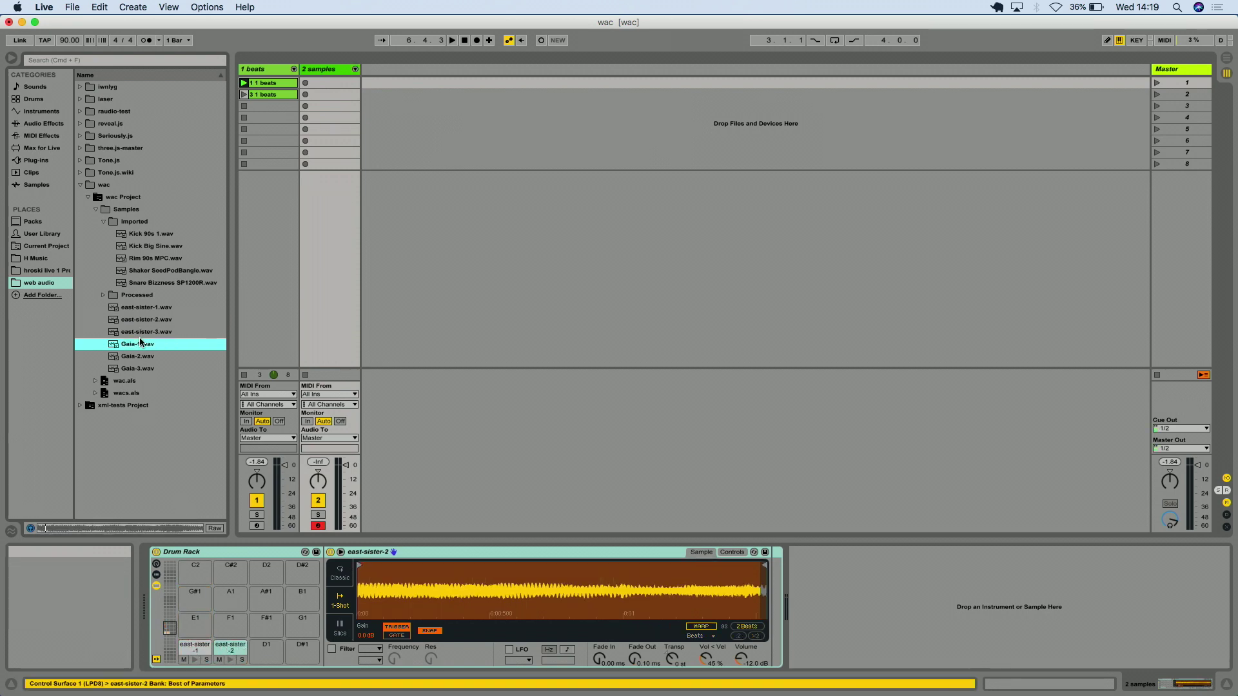
# Undo the stray Gaia-1 Simpler load and restore the Drum Rack on the 2 samples track
pyautogui.doubleClick(141, 344)
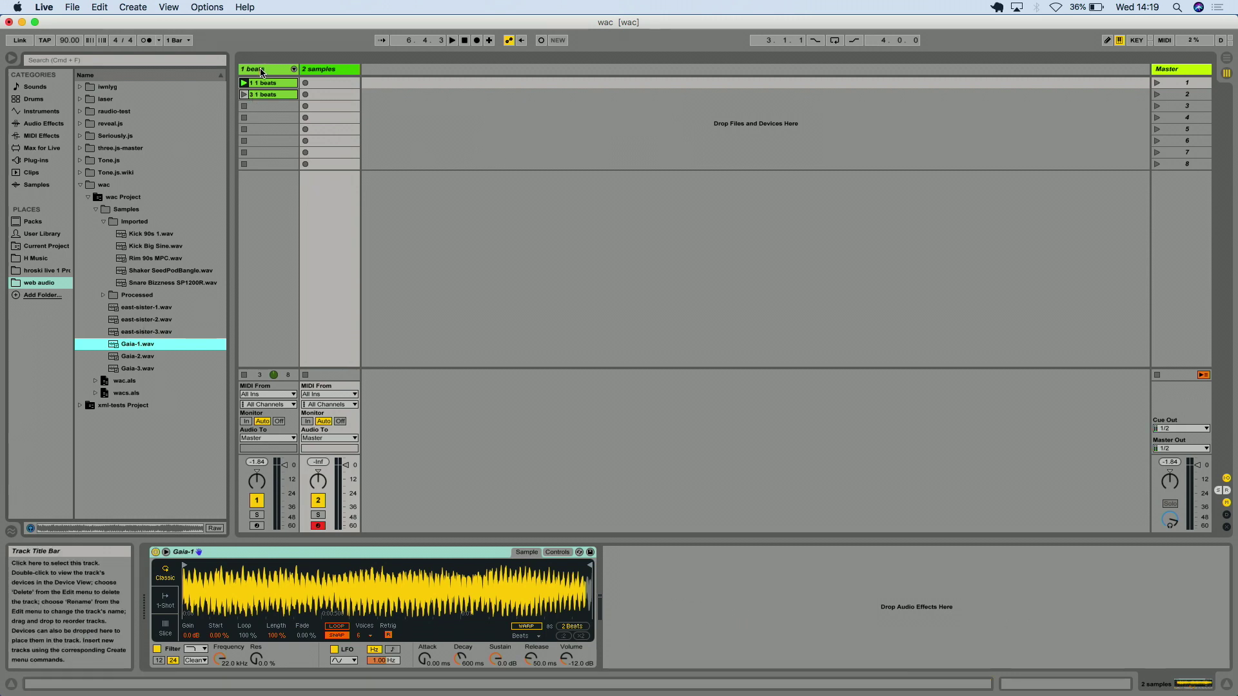
pyautogui.click(261, 71)
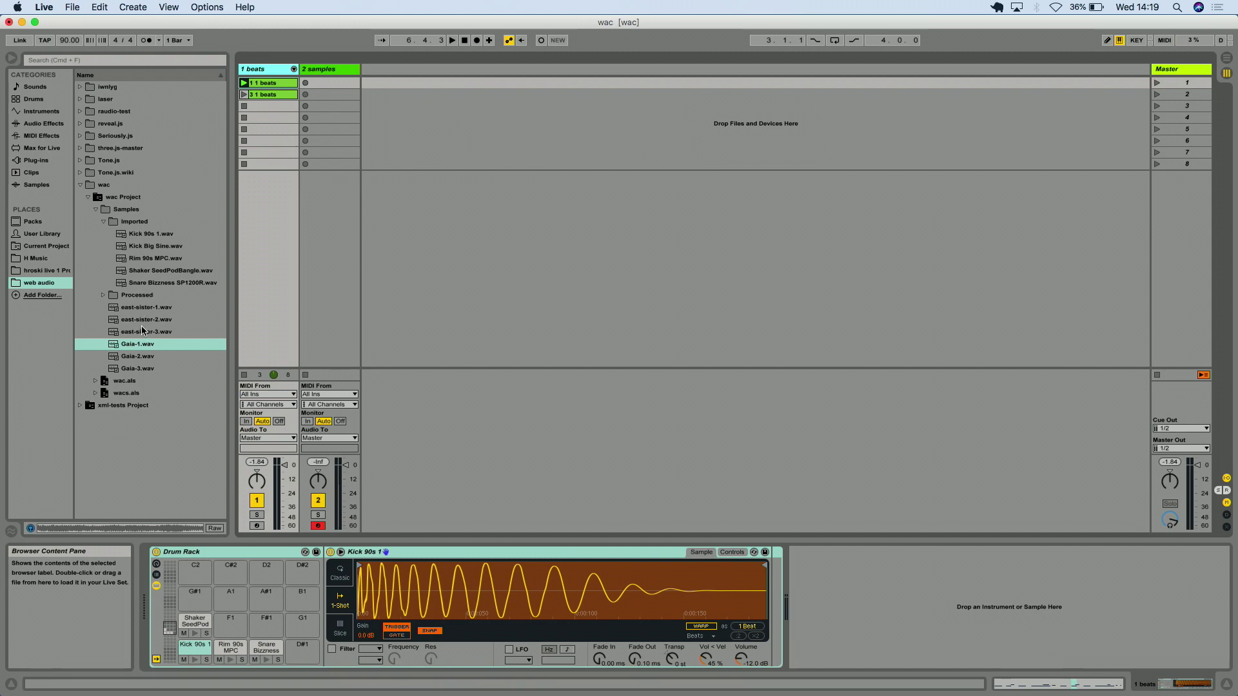
pyautogui.click(329, 70)
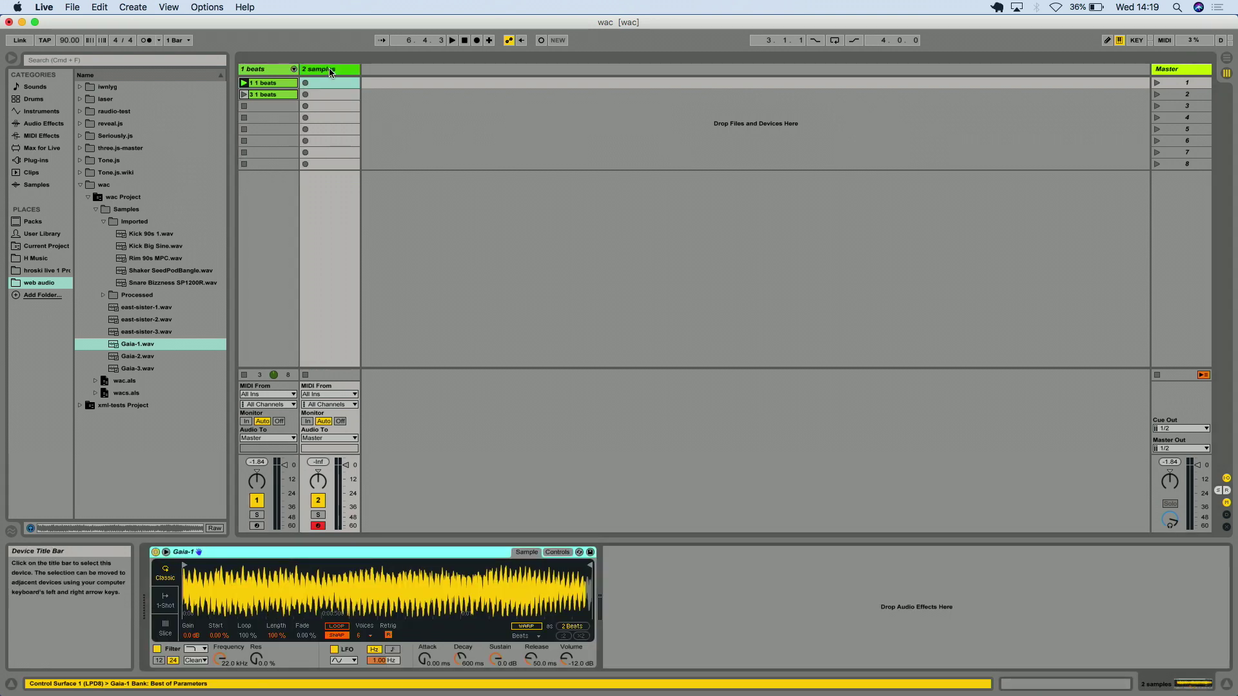
pyautogui.click(318, 111)
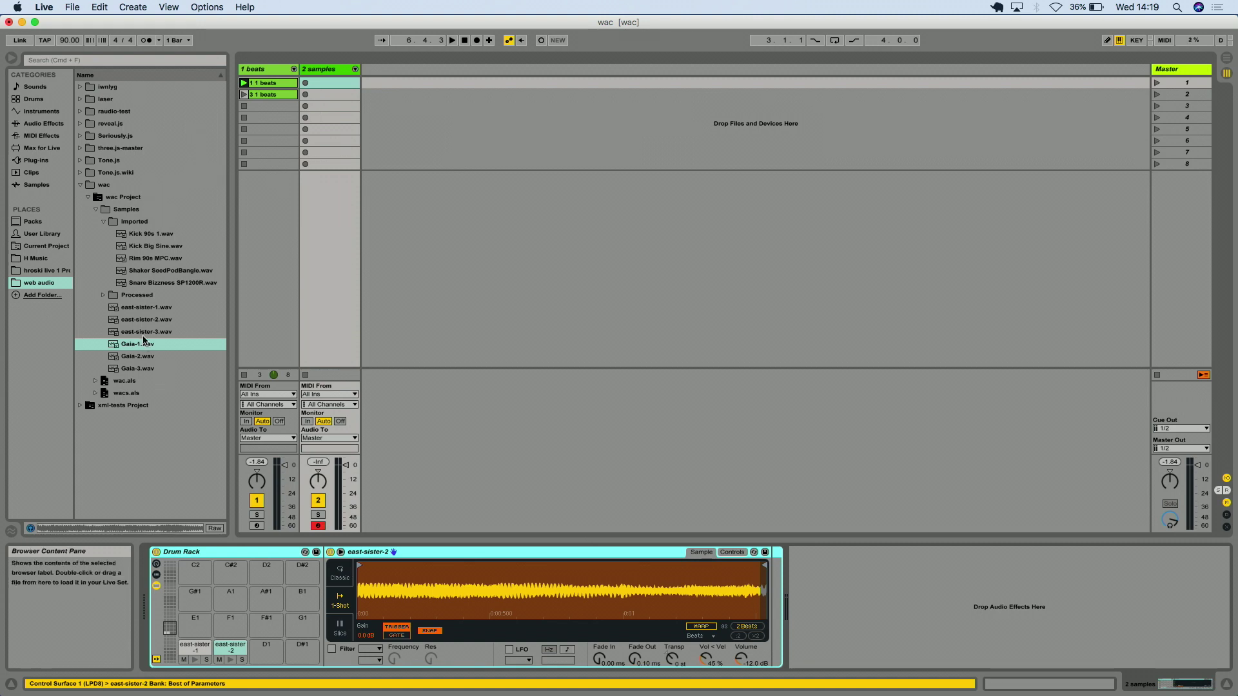
# Load east-sister-3, Gaia-1, Gaia-2 and Gaia-3 onto pads D1, E1, F1 and F#1
pyautogui.moveTo(145, 336); pyautogui.dragTo(266, 648)
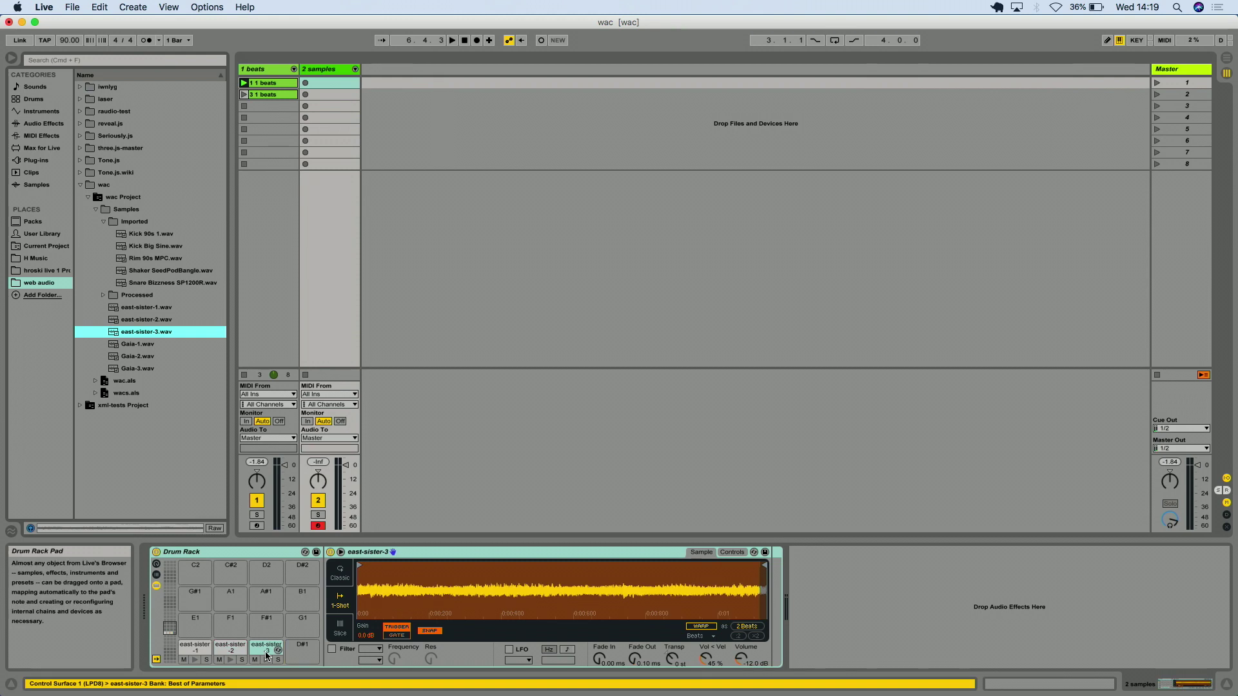
pyautogui.moveTo(136, 350); pyautogui.dragTo(200, 623)
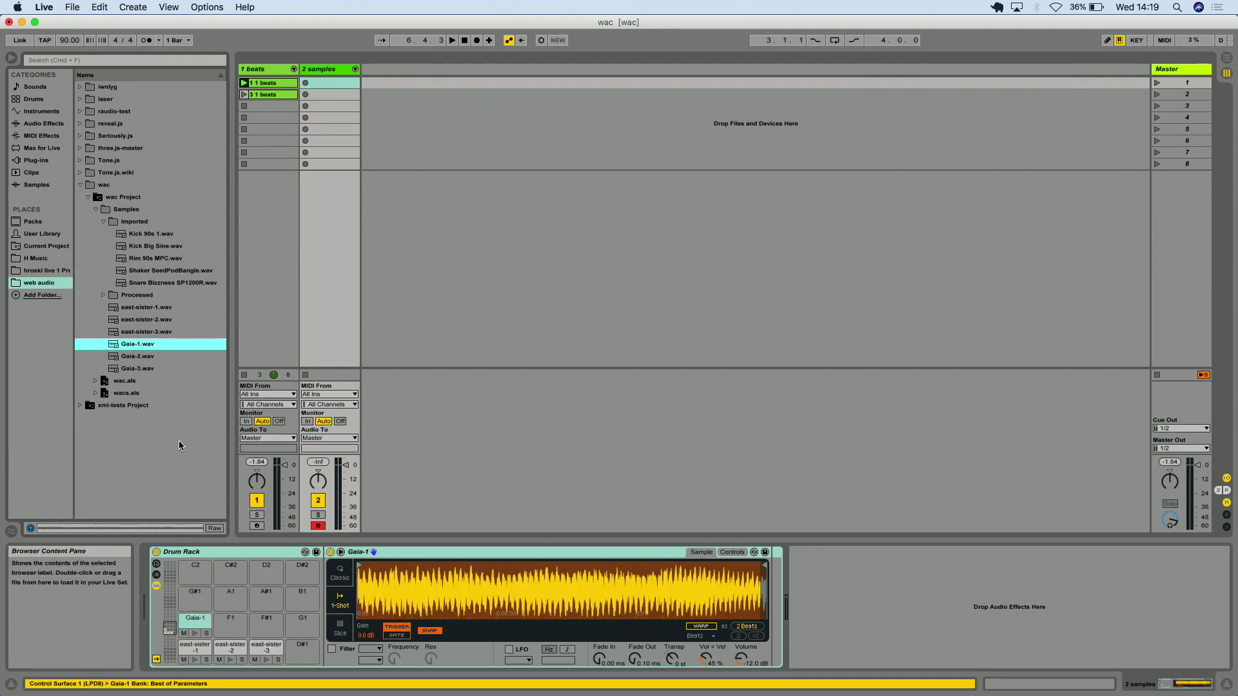
pyautogui.moveTo(146, 362); pyautogui.dragTo(231, 621)
pyautogui.moveTo(133, 372); pyautogui.dragTo(262, 622)
# Switch the Simplers on the Gaia-1, Gaia-2, east-sister-2 and east-sister-3 pads from Trigger to Gate mode
pyautogui.click(396, 636)
pyautogui.click(234, 622)
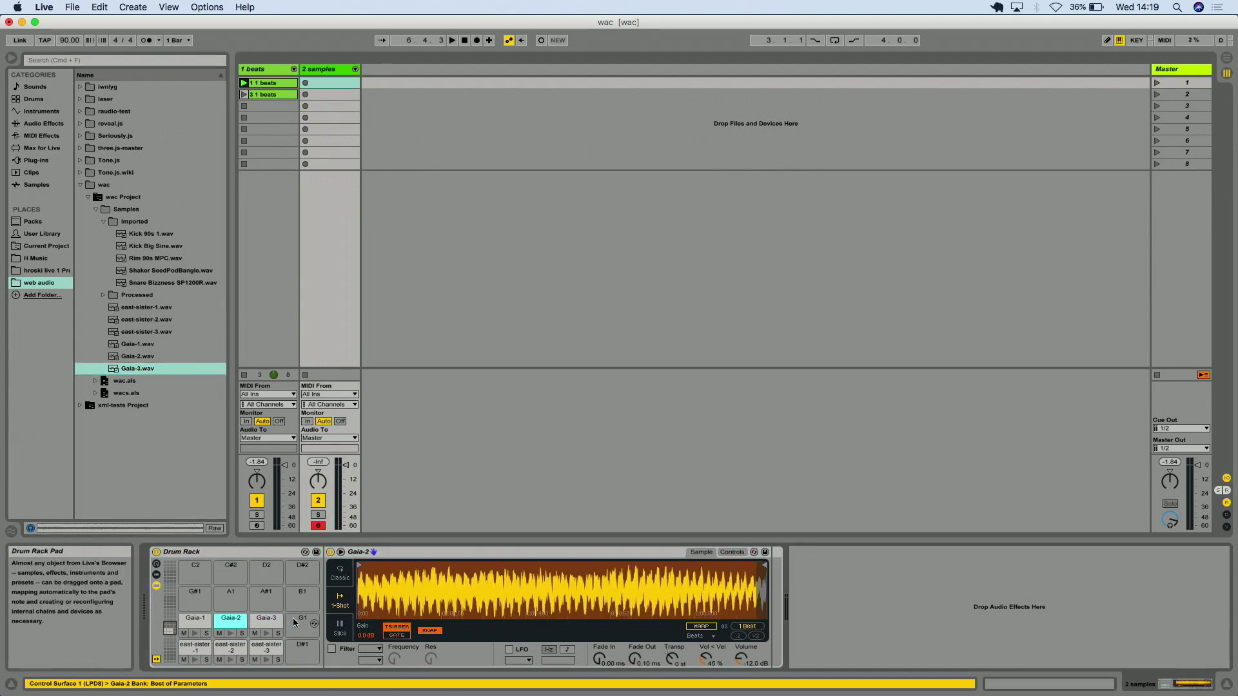
pyautogui.click(207, 619)
pyautogui.click(399, 637)
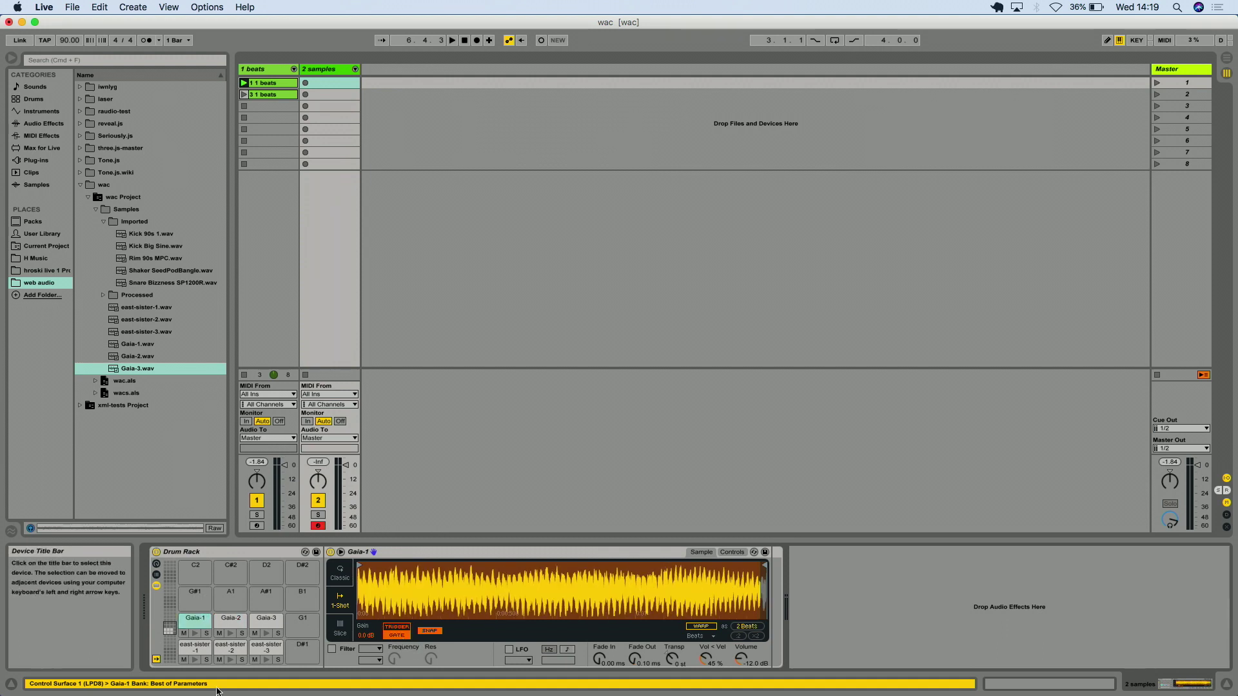
pyautogui.click(196, 648)
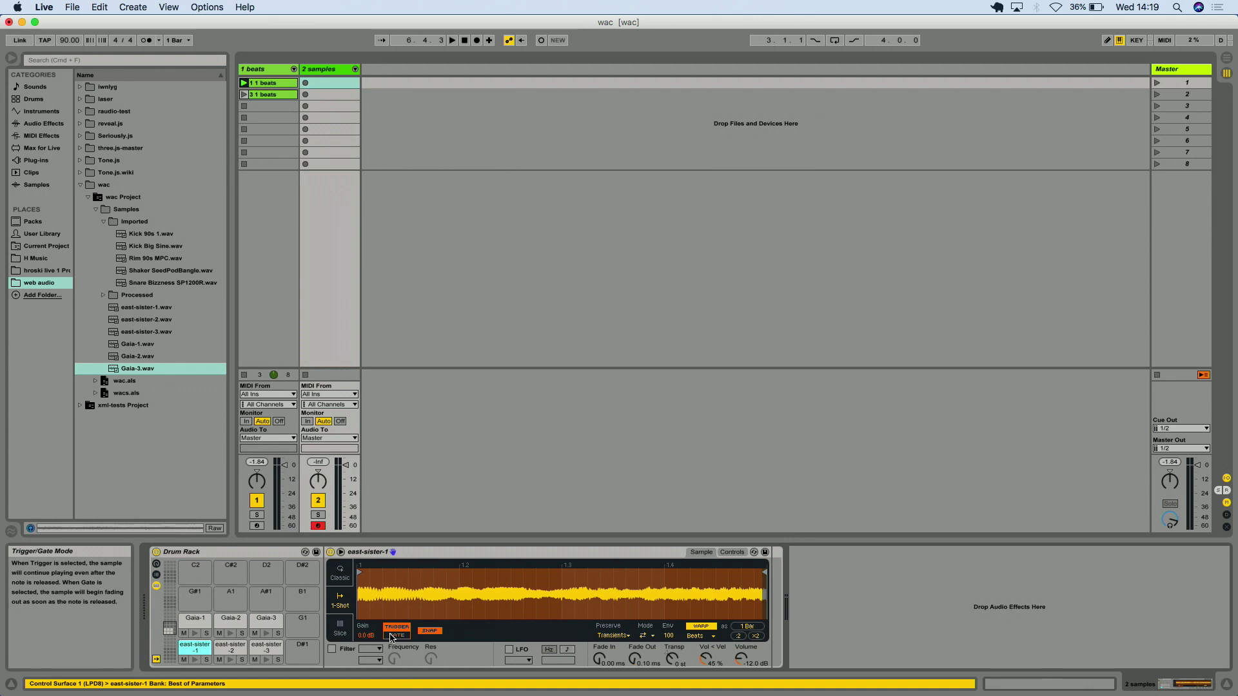
pyautogui.click(223, 648)
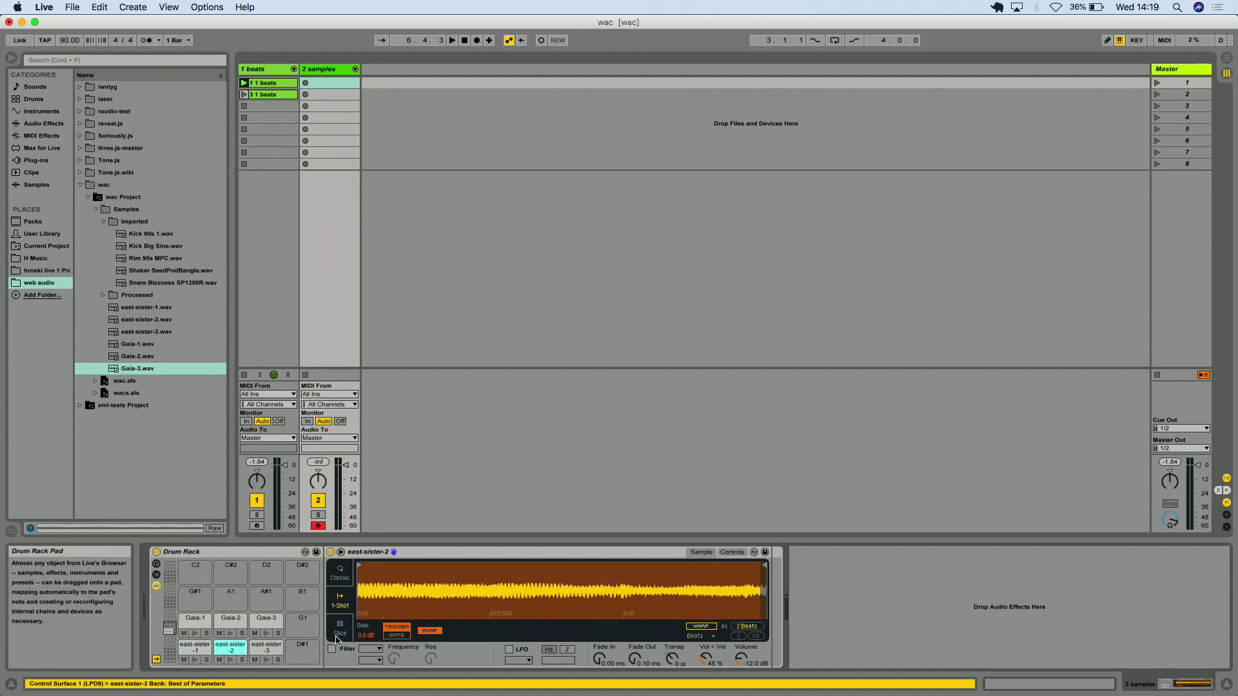
pyautogui.click(397, 635)
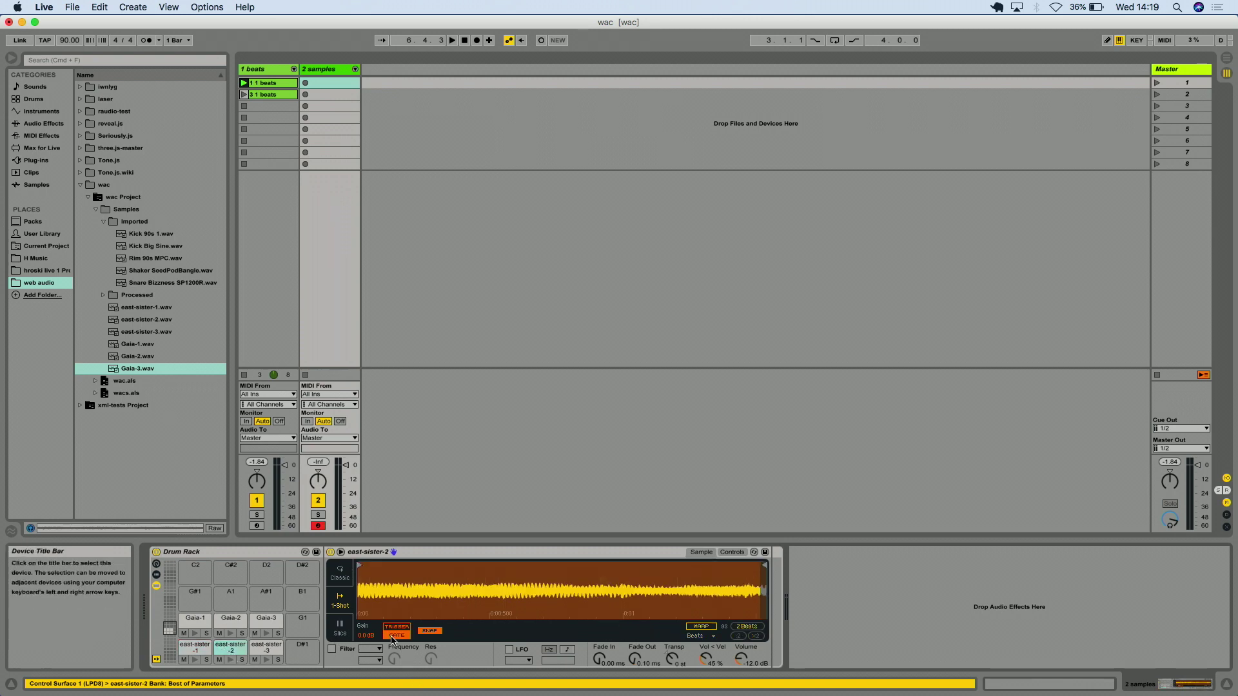
pyautogui.click(266, 647)
pyautogui.click(394, 635)
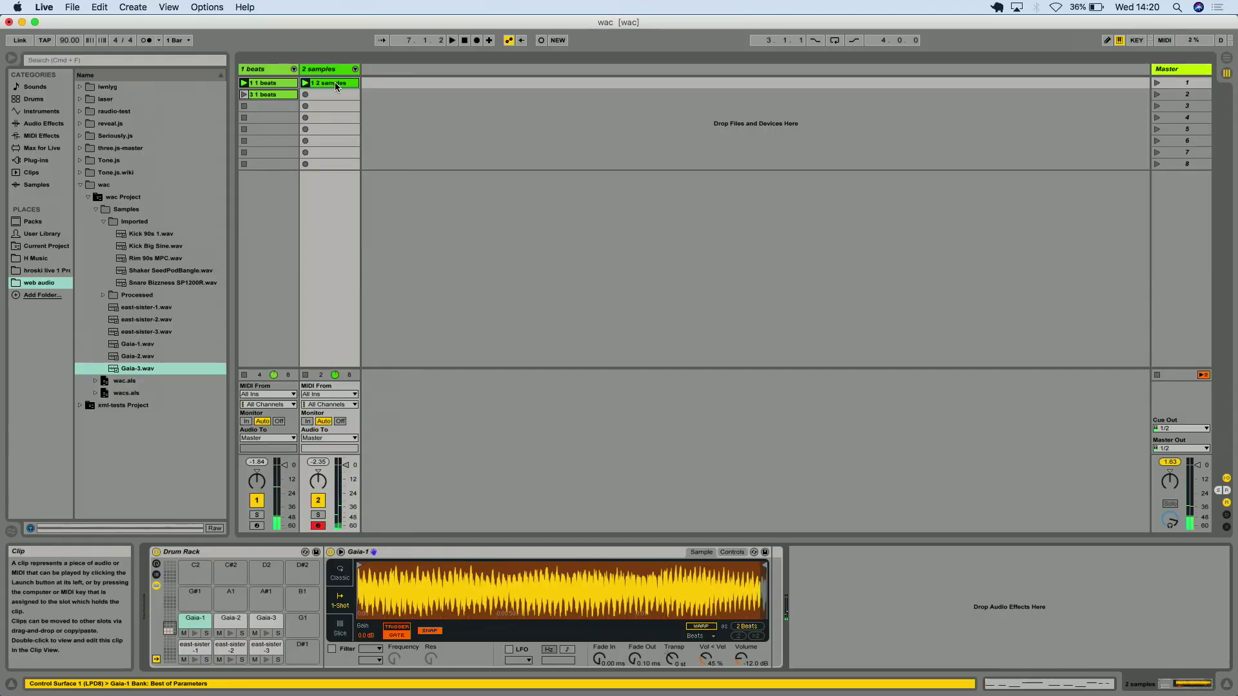
# Play the set, launch scene 2 and record a new clip into the samples track's second slot
pyautogui.click(334, 82)
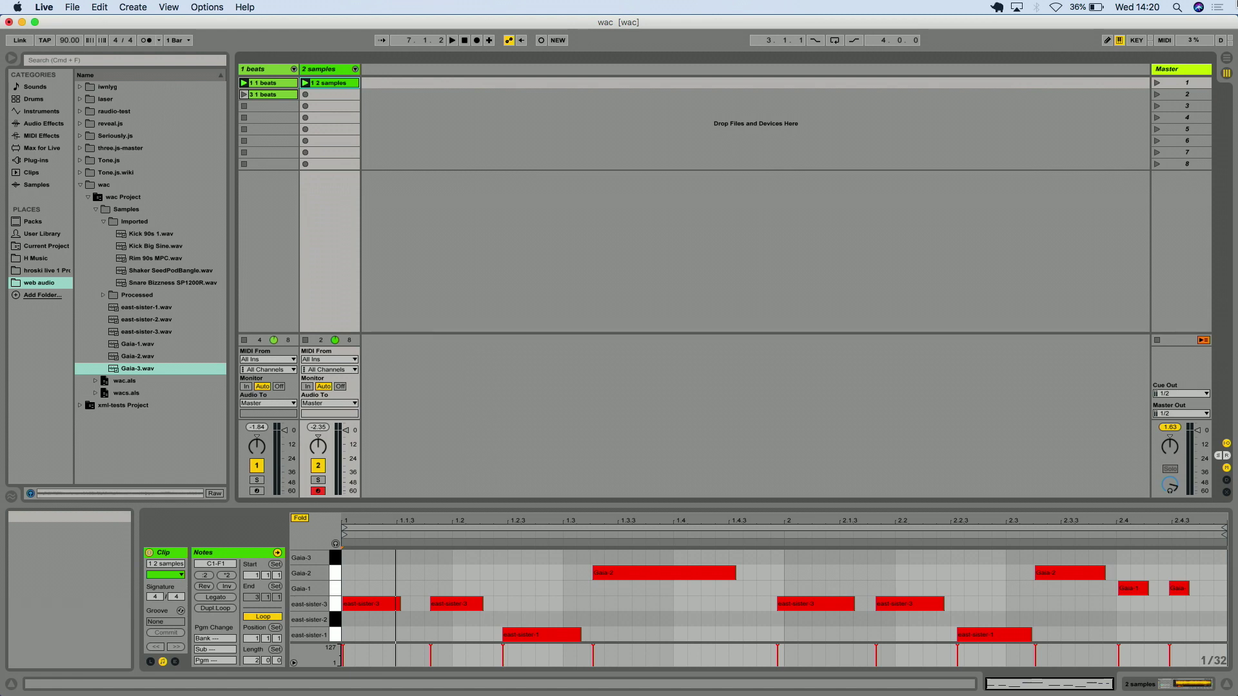
pyautogui.click(1155, 84)
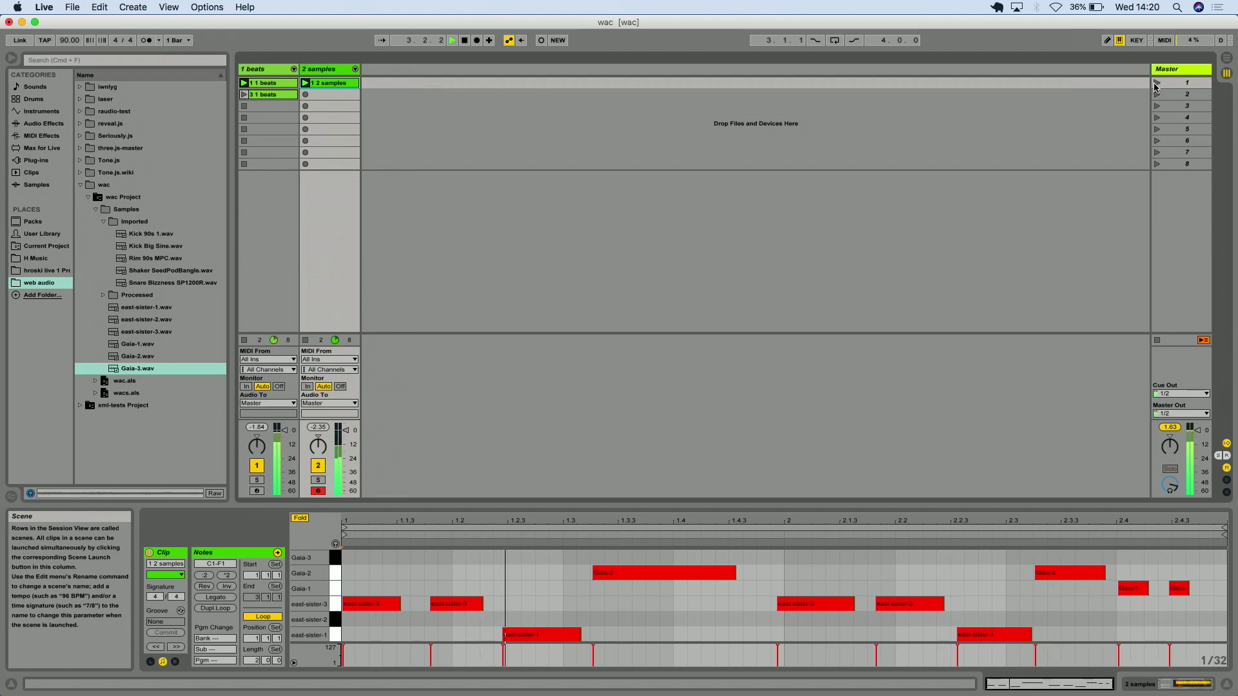
pyautogui.press('space')
pyautogui.click(1155, 96)
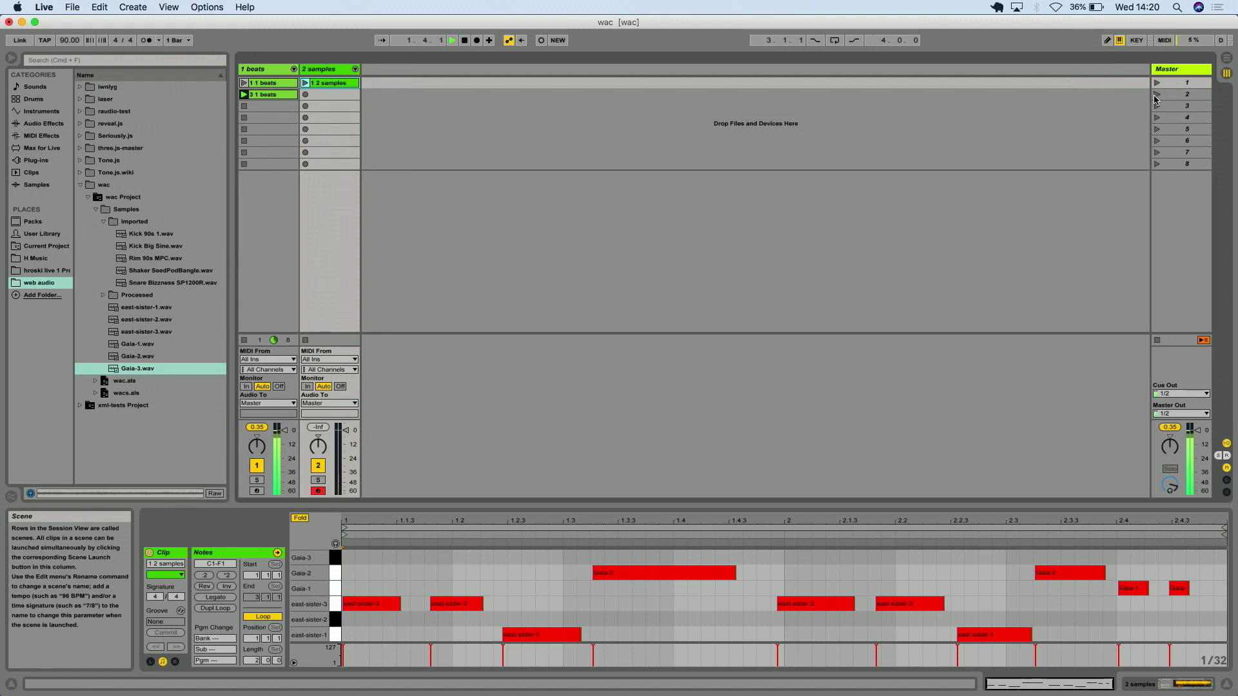
pyautogui.click(306, 96)
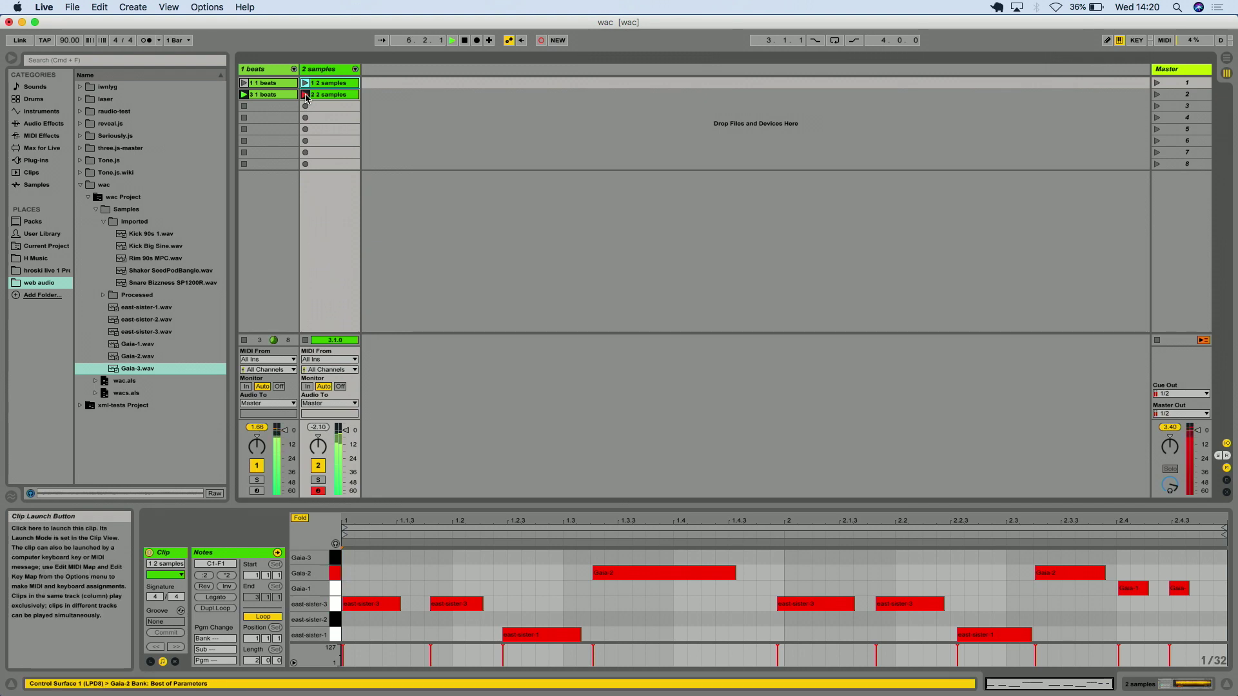
pyautogui.click(307, 96)
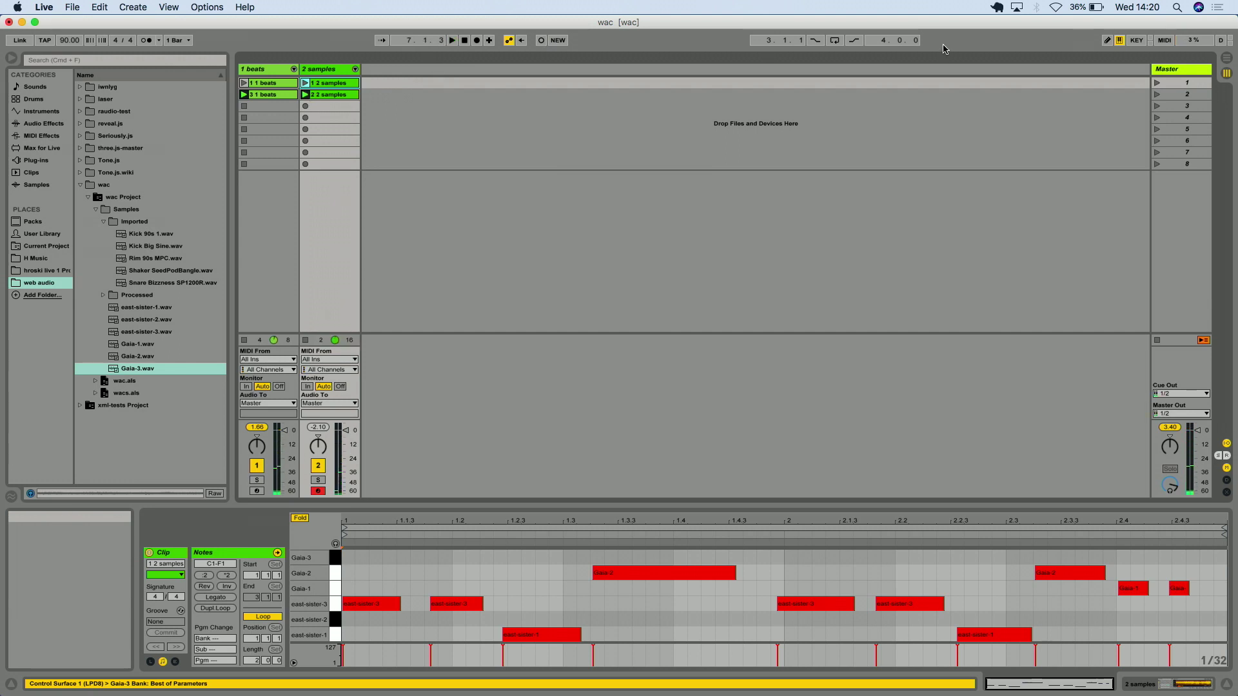
# Replay the '2 2 samples' clip, stop the transport, and delete it
pyautogui.click(1157, 95)
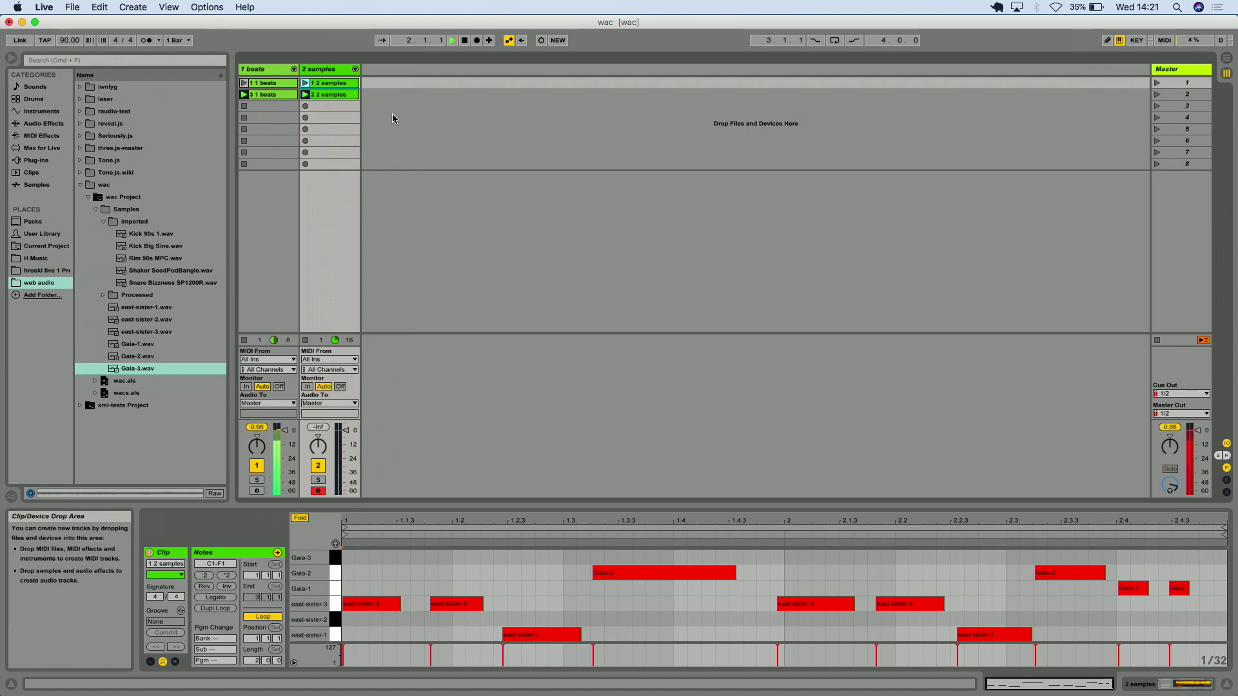
pyautogui.click(332, 95)
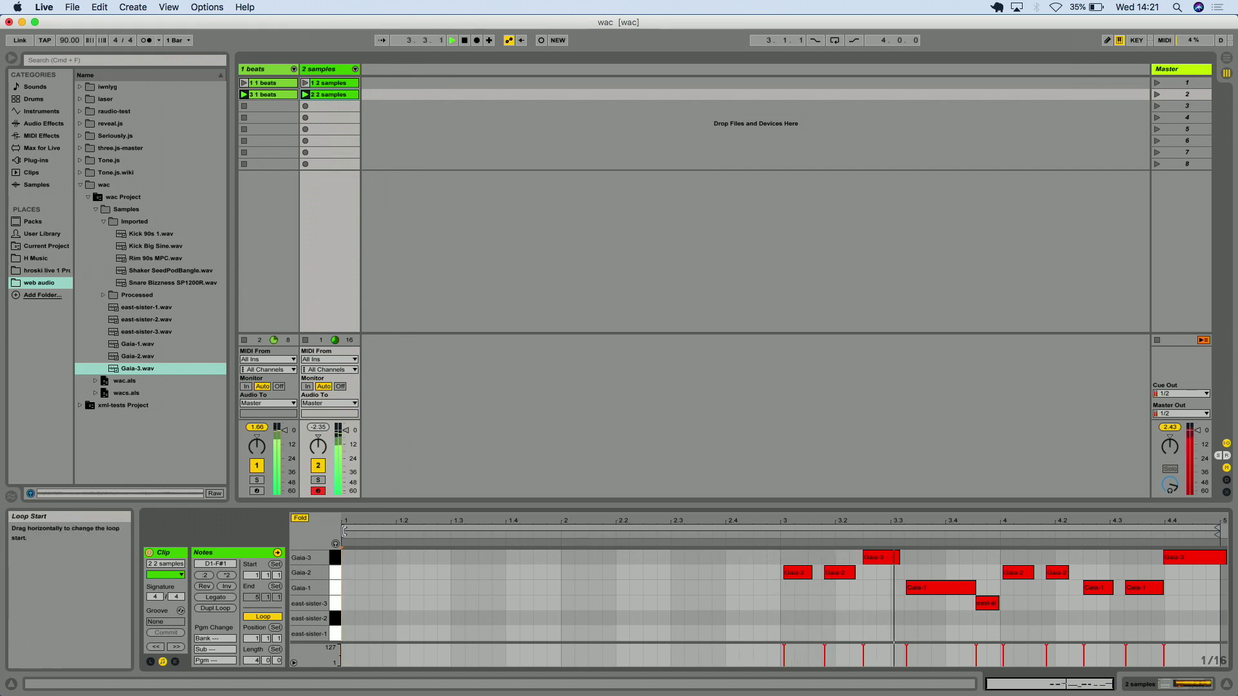
pyautogui.press('space')
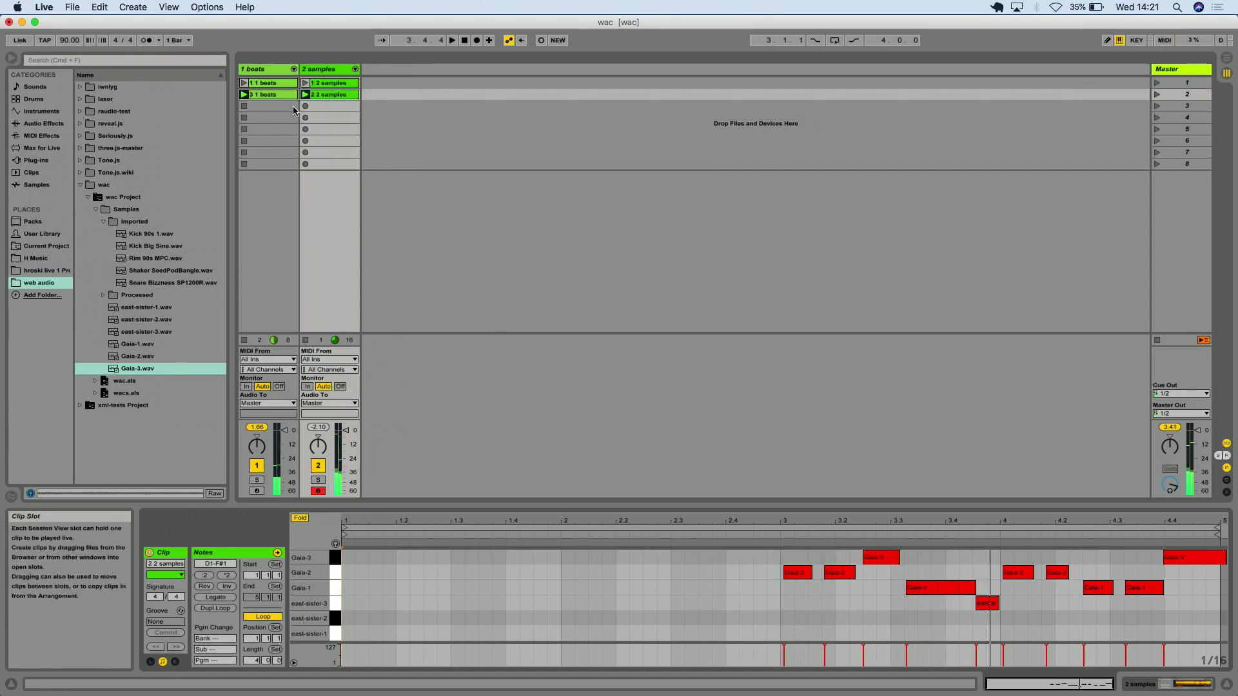
pyautogui.press('Delete')
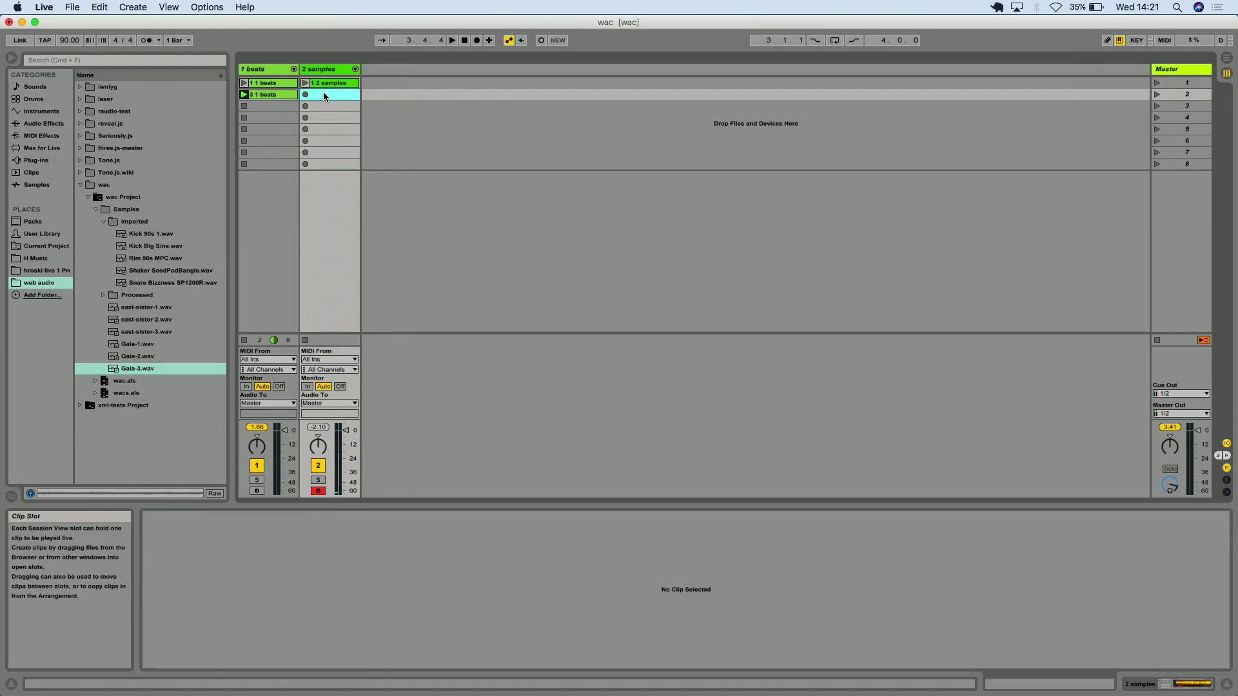
# Launch scene 2 and record a new Gaia pattern into the empty samples-track slot
pyautogui.click(1164, 95)
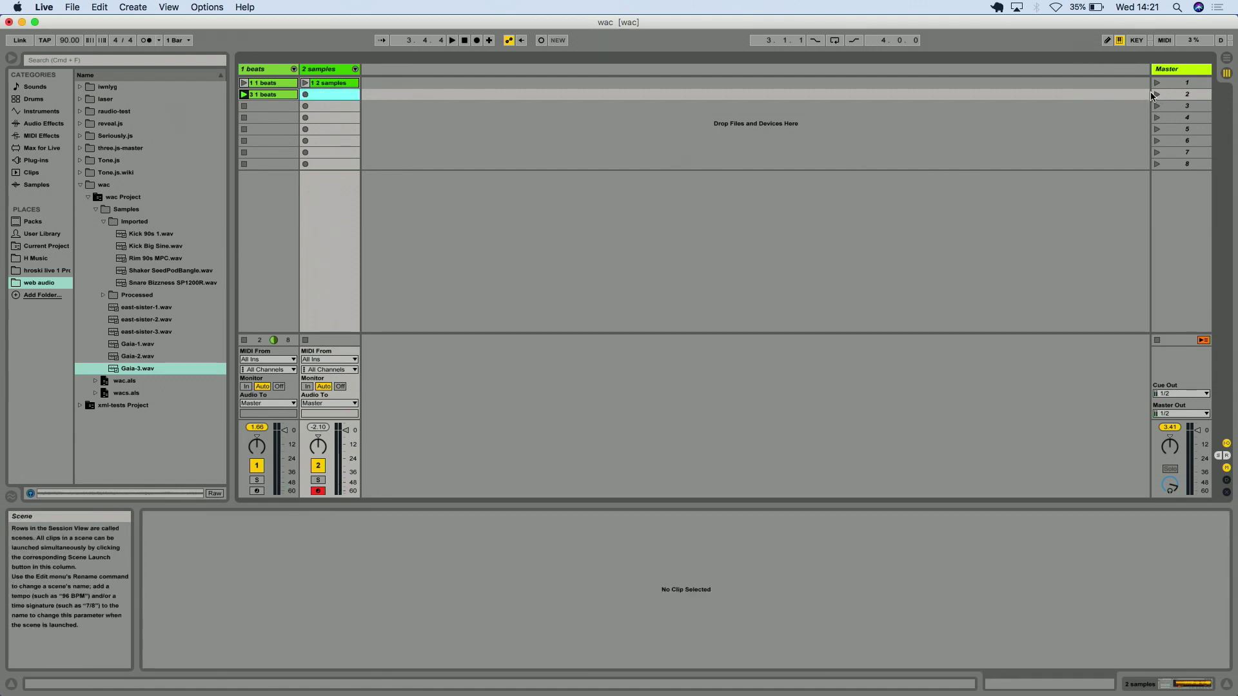
pyautogui.click(306, 95)
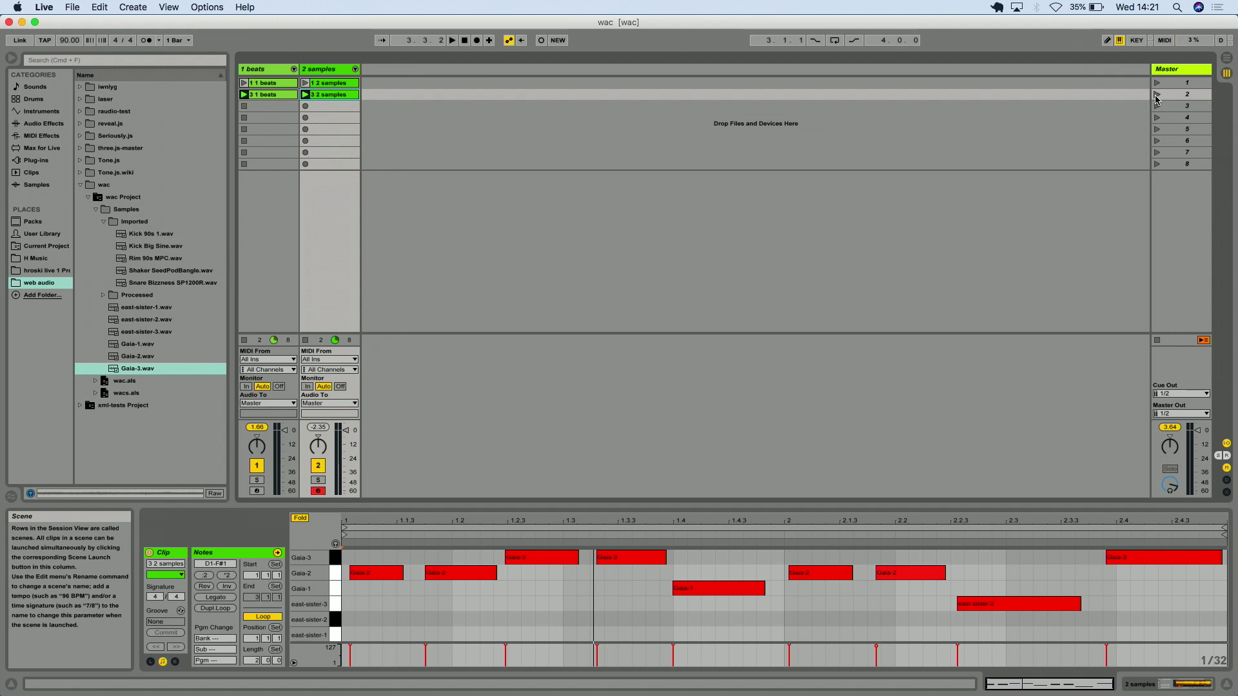
# Inspect the wac.als set file and the ableton folder of exported XML files in Finder
pyautogui.press('super+Tab')
pyautogui.press('super+Tab')
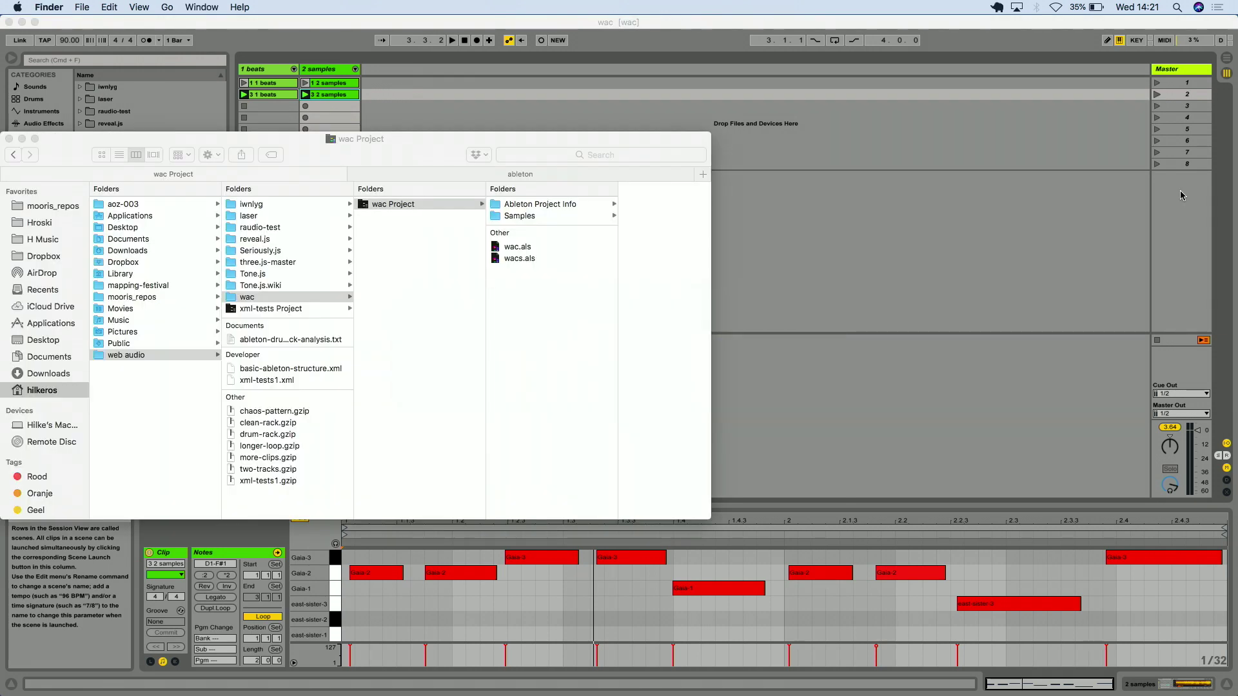
pyautogui.click(527, 249)
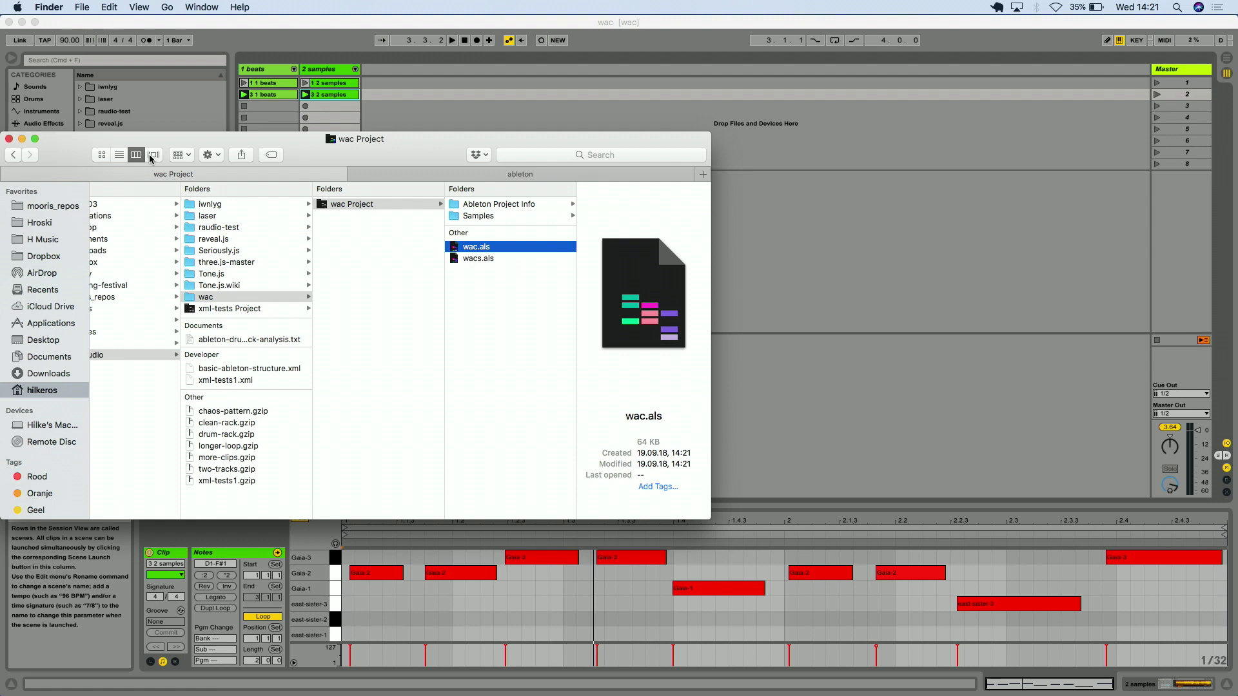
pyautogui.click(433, 180)
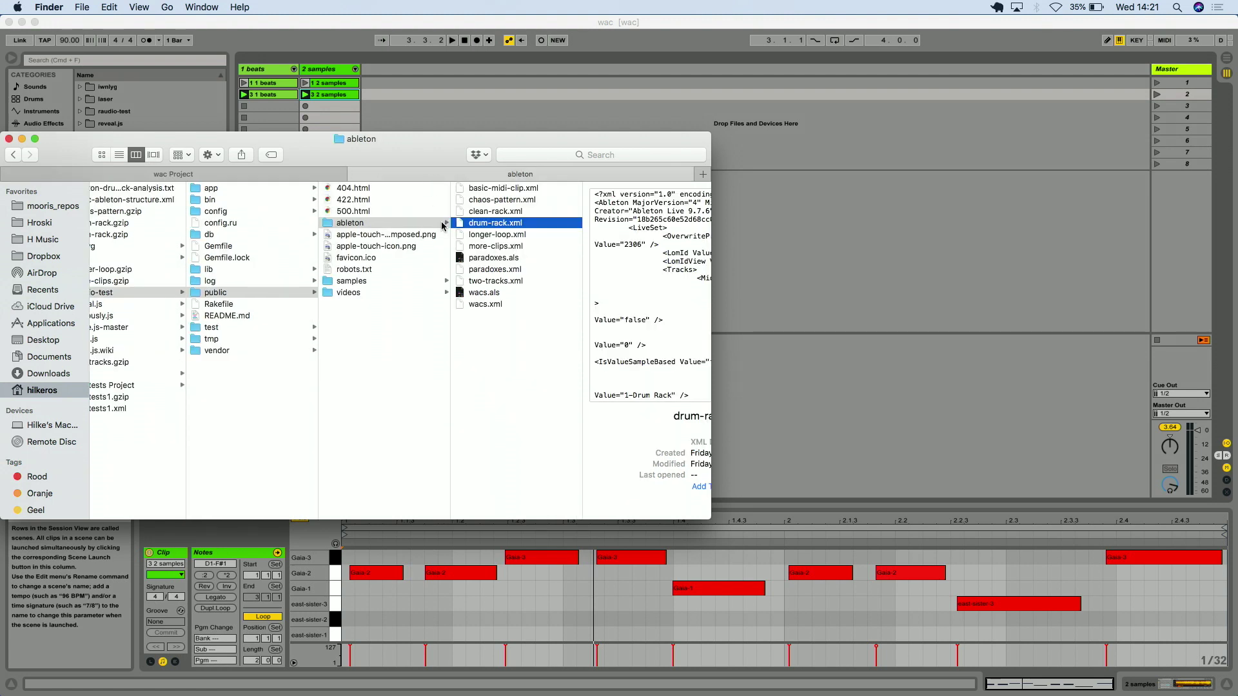
pyautogui.click(531, 409)
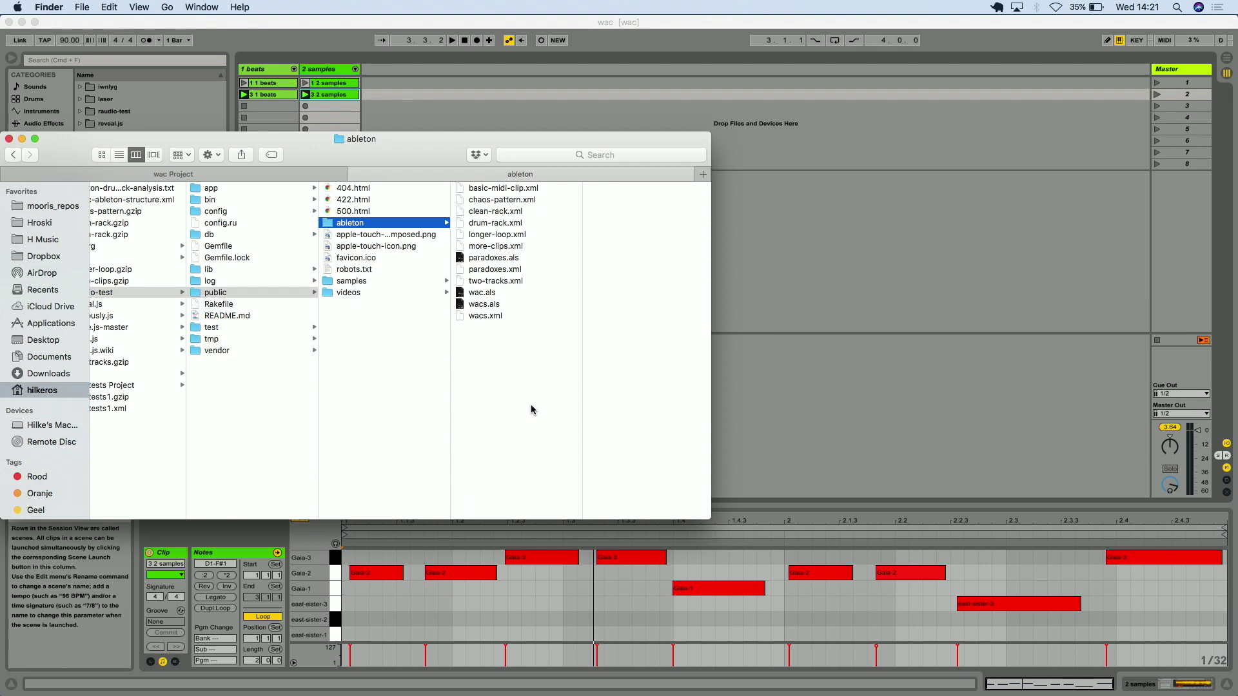
pyautogui.click(849, 282)
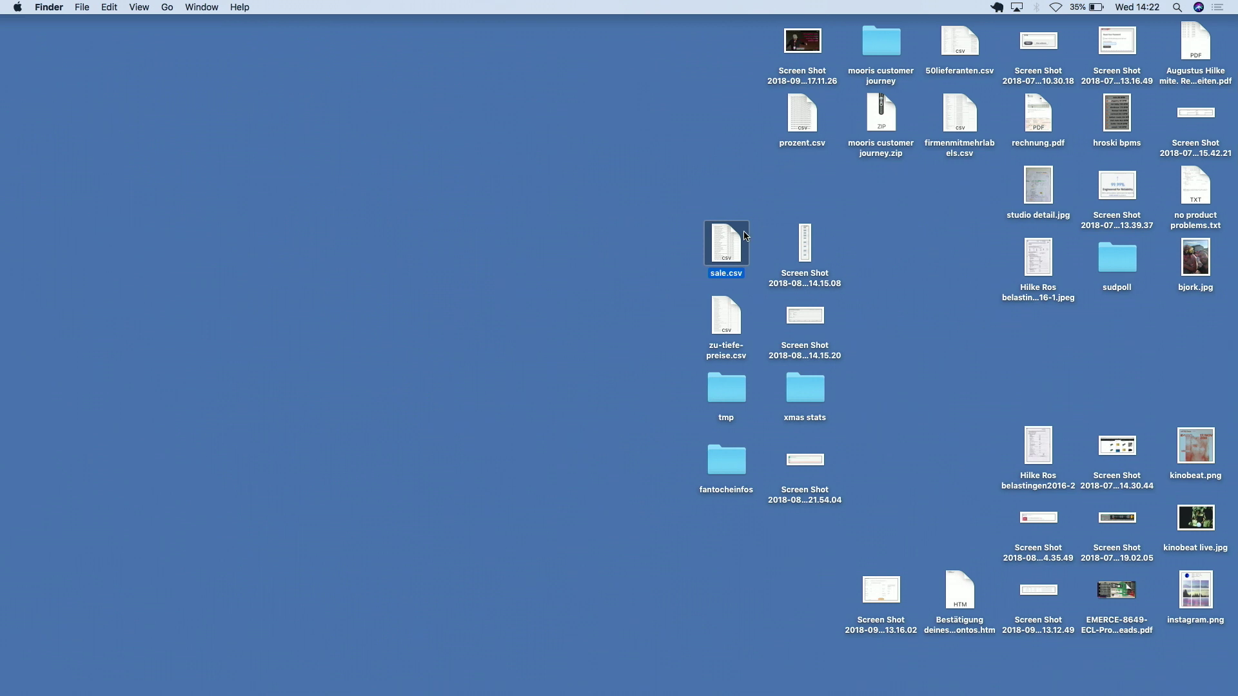
# Show wac_controller.rb in Sublime Text and place the cursor on lines 5 and 10 of the ableton action
pyautogui.press('super+Tab')
pyautogui.press('super+Tab')
pyautogui.press('super+Tab')
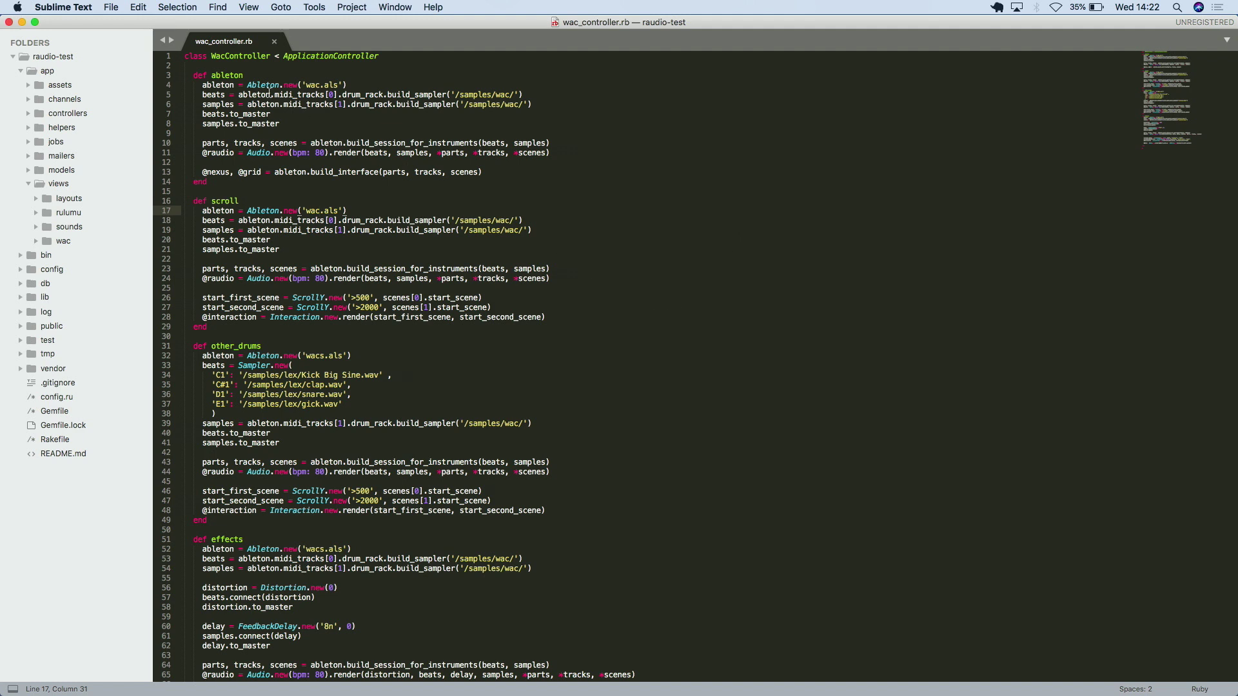
pyautogui.moveTo(269, 91)
pyautogui.click(487, 95)
pyautogui.click(211, 143)
# Leave the full-screen editor, bring Ableton Live forward, then return to Sublime Text
pyautogui.hotkey('ctrl', 'Right')
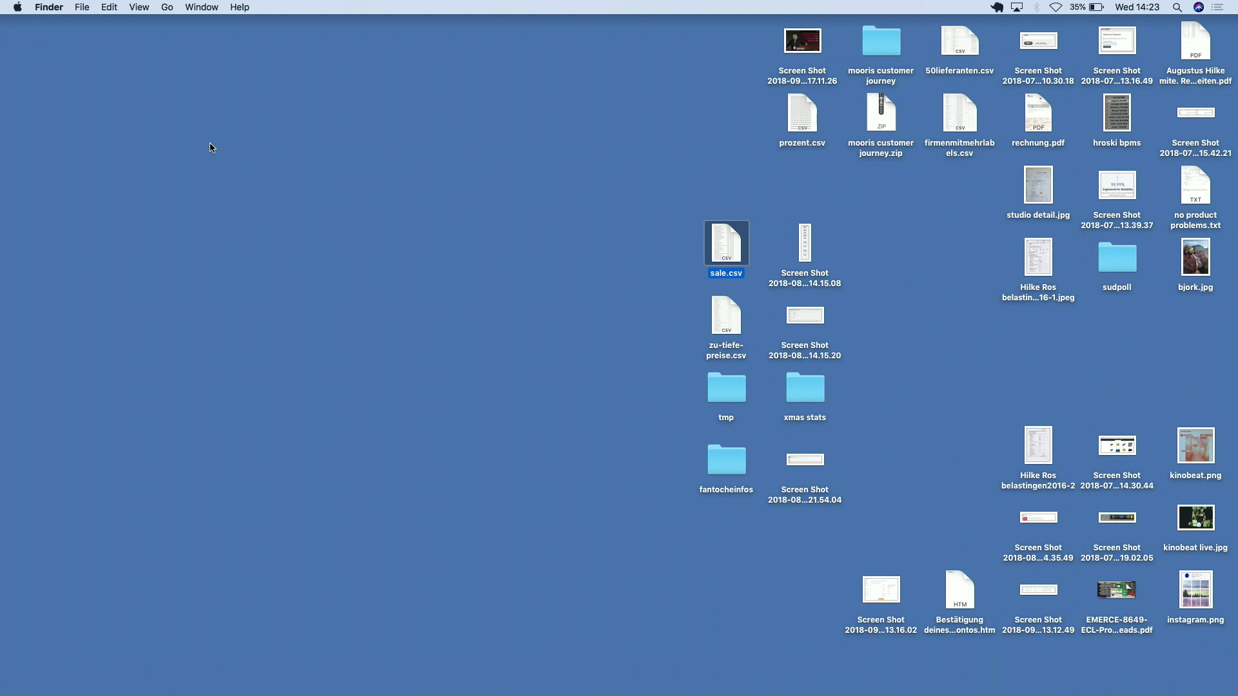
pyautogui.press('super+Tab')
pyautogui.press('super+Tab')
pyautogui.press('super+Tab')
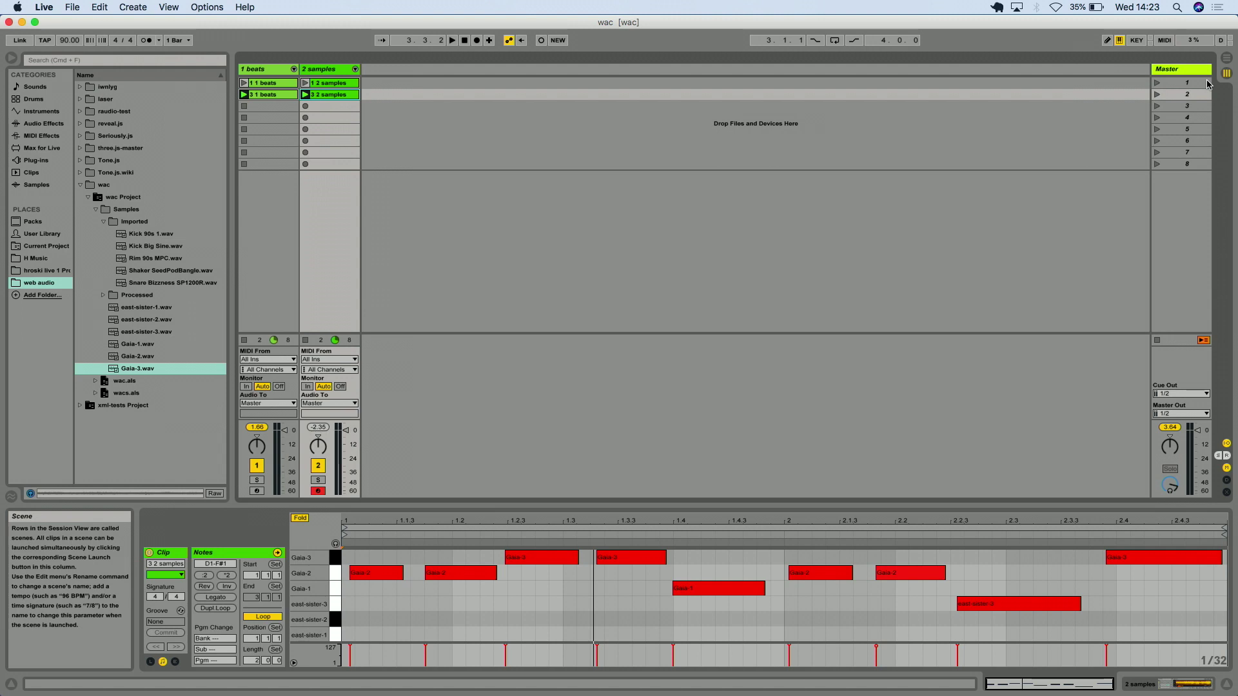
pyautogui.press('super+Tab')
pyautogui.press('super+Tab')
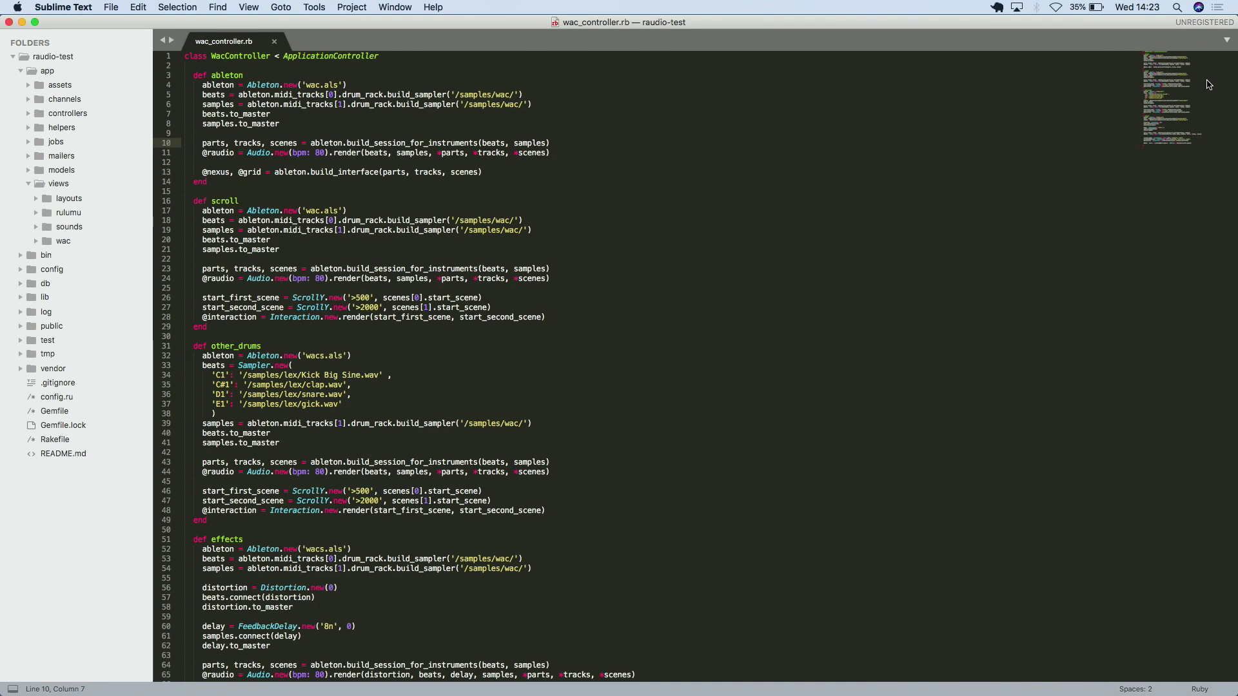
# Step down through the ableton action to the interface line 13, then switch to Google Chrome
pyautogui.press('Down')
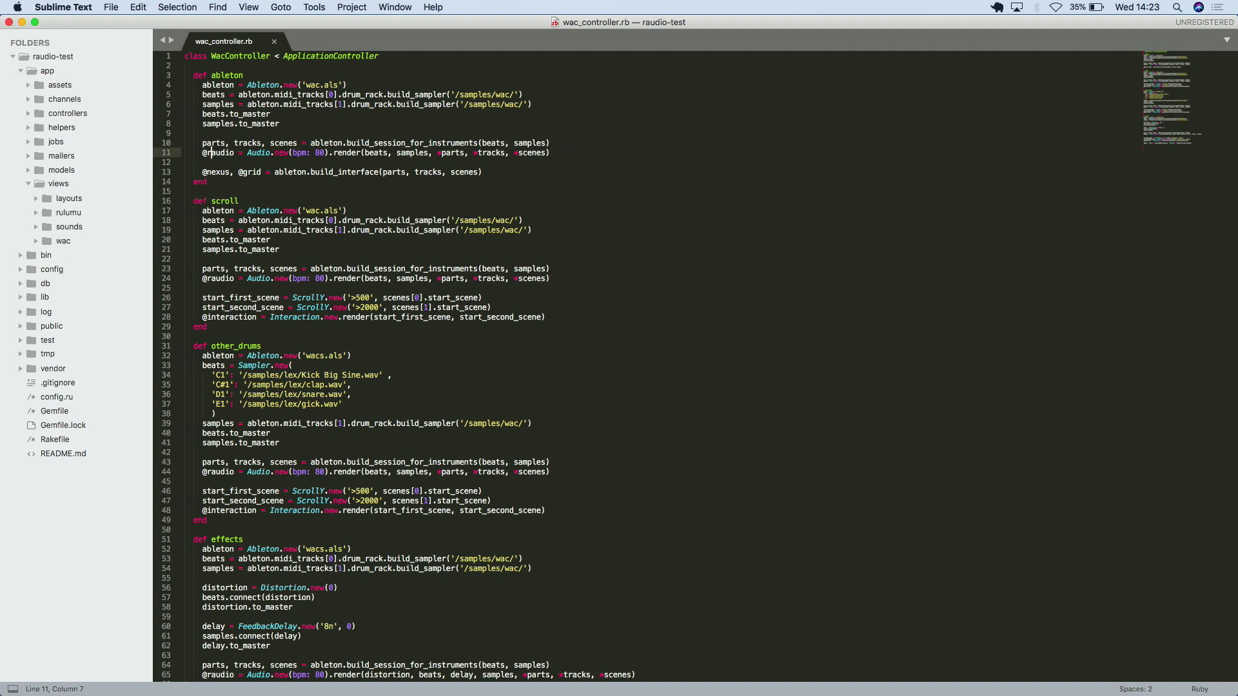
pyautogui.press('Down')
pyautogui.press('Down')
pyautogui.press('super+Tab')
pyautogui.press('super+Tab')
pyautogui.press('super+Tab')
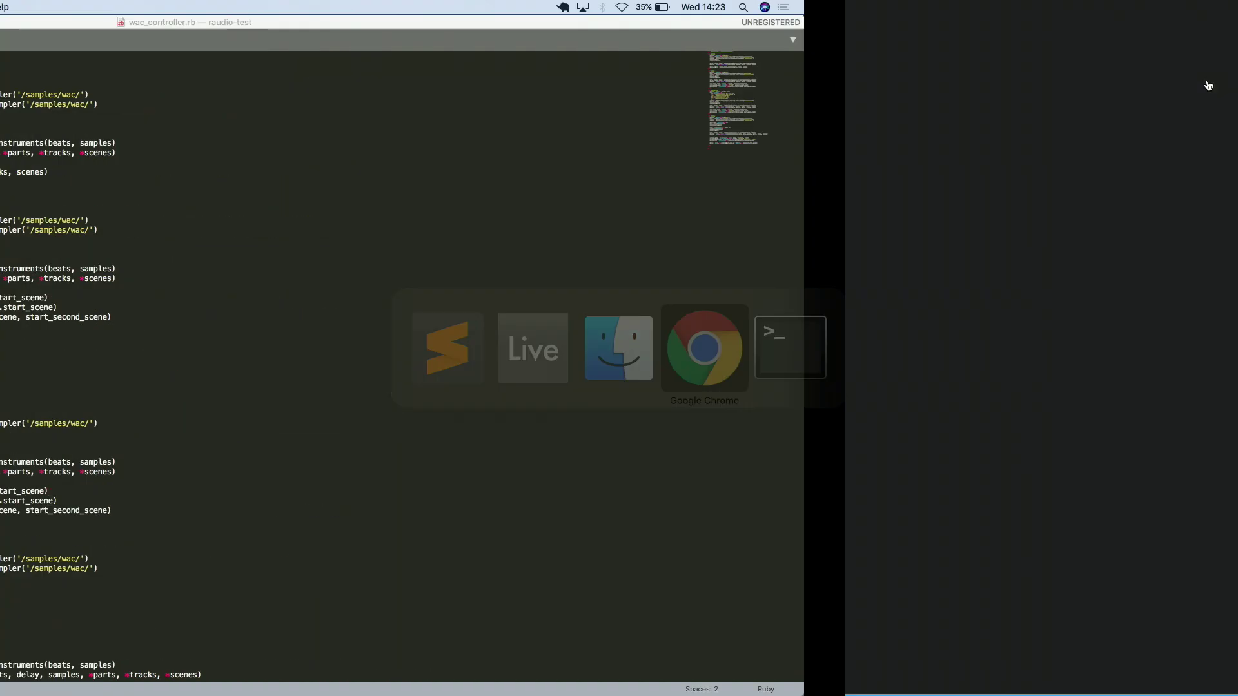
# Exit full screen and reload localhost:3000/wac/ableton to render the t1, t2 and master pad grid
pyautogui.press('Escape')
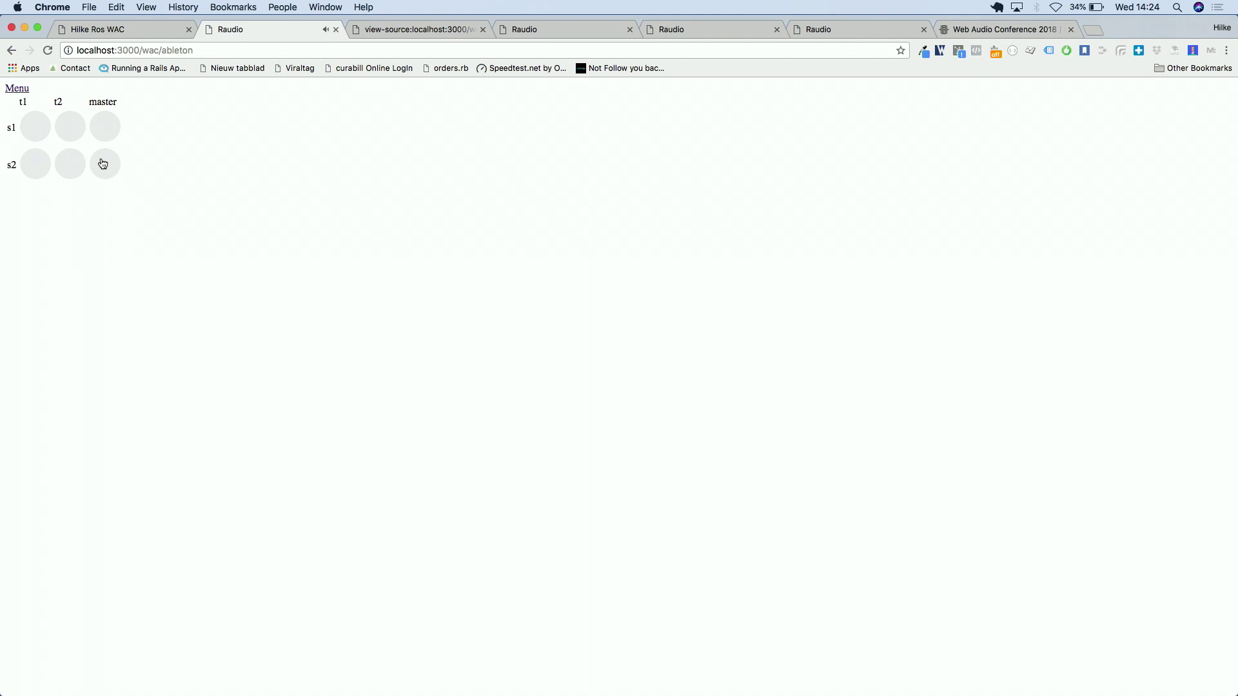
pyautogui.press('super+r')
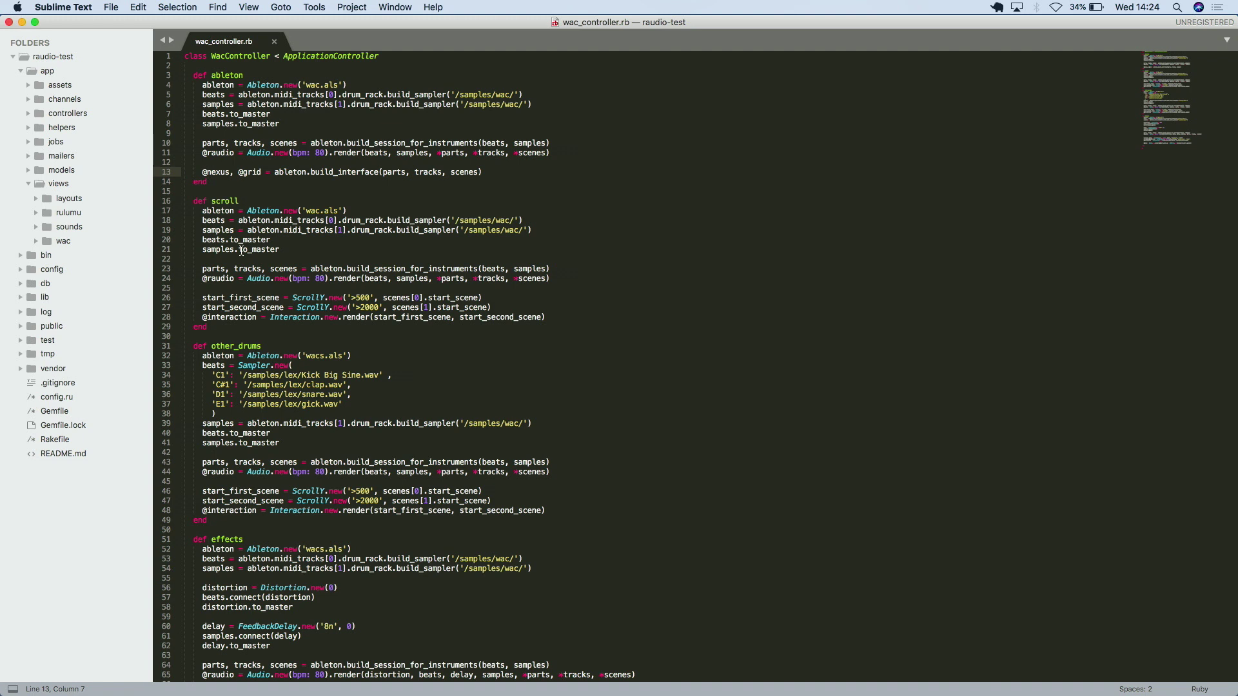
# Highlight scroll-method lines 26 and 27, where ScrollY triggers scenes at 500 and 2000 pixels, then return to Chrome
pyautogui.scroll(-5, 241, 250)
pyautogui.scroll(-1, 242, 250)
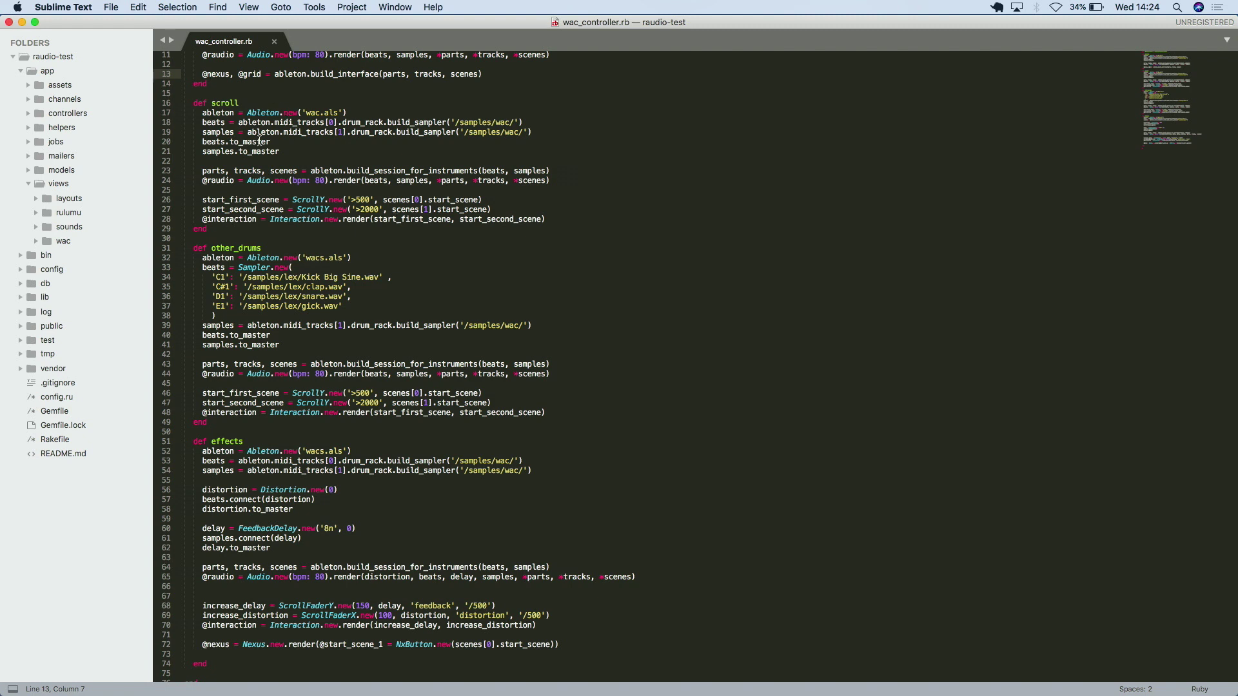
pyautogui.moveTo(257, 180)
pyautogui.click(220, 198)
pyautogui.click(220, 210)
pyautogui.press('super+Tab')
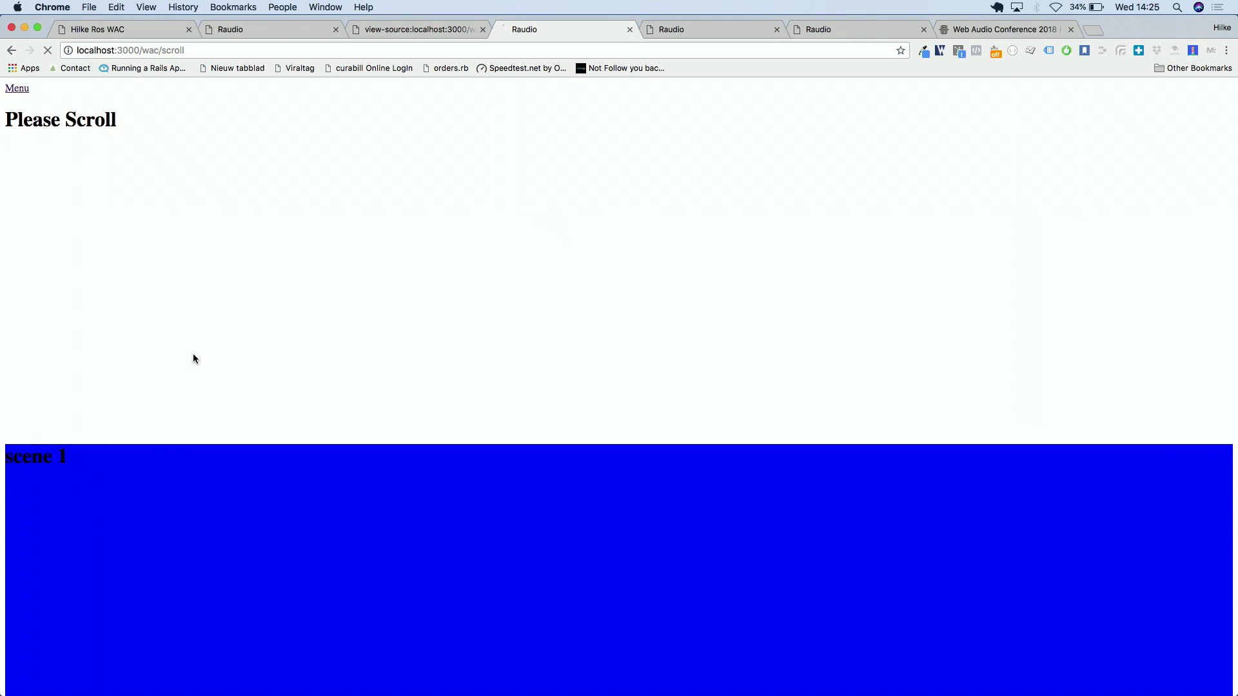
# Reload localhost:3000/wac/scroll and scroll down past the blue scene 1 block to scene 2
pyautogui.press('super+r')
pyautogui.scroll(-3, 208, 311)
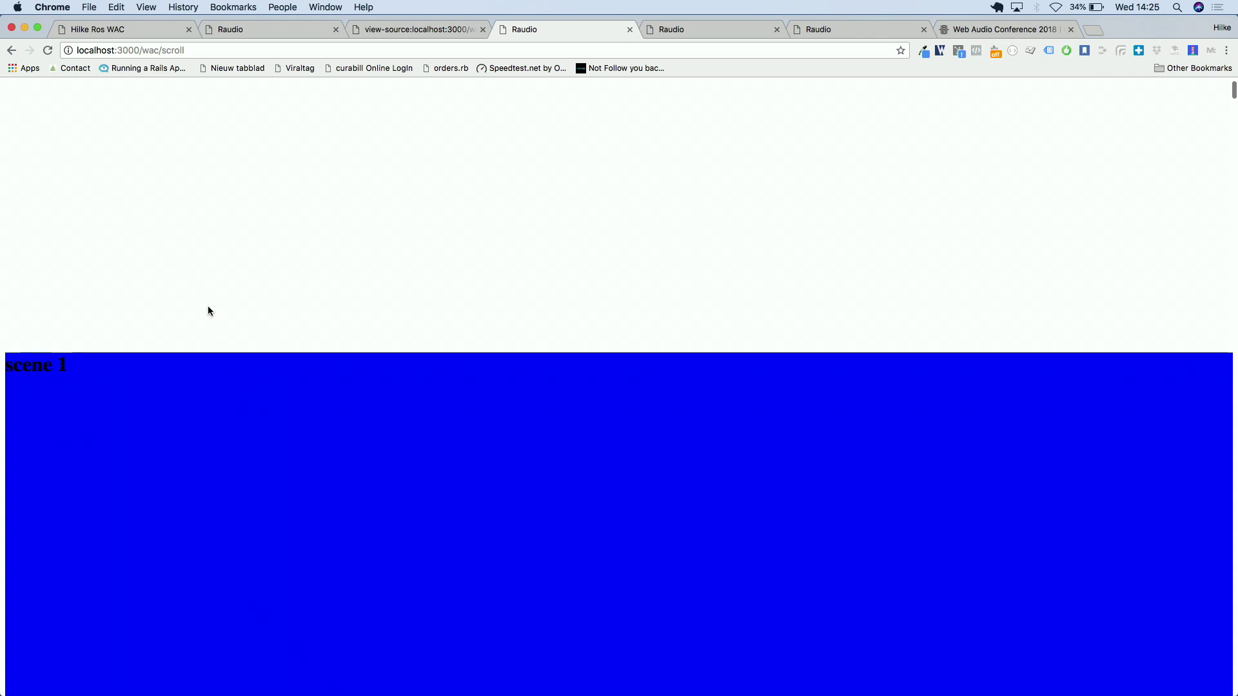
pyautogui.scroll(-5, 207, 308)
pyautogui.scroll(-3, 209, 311)
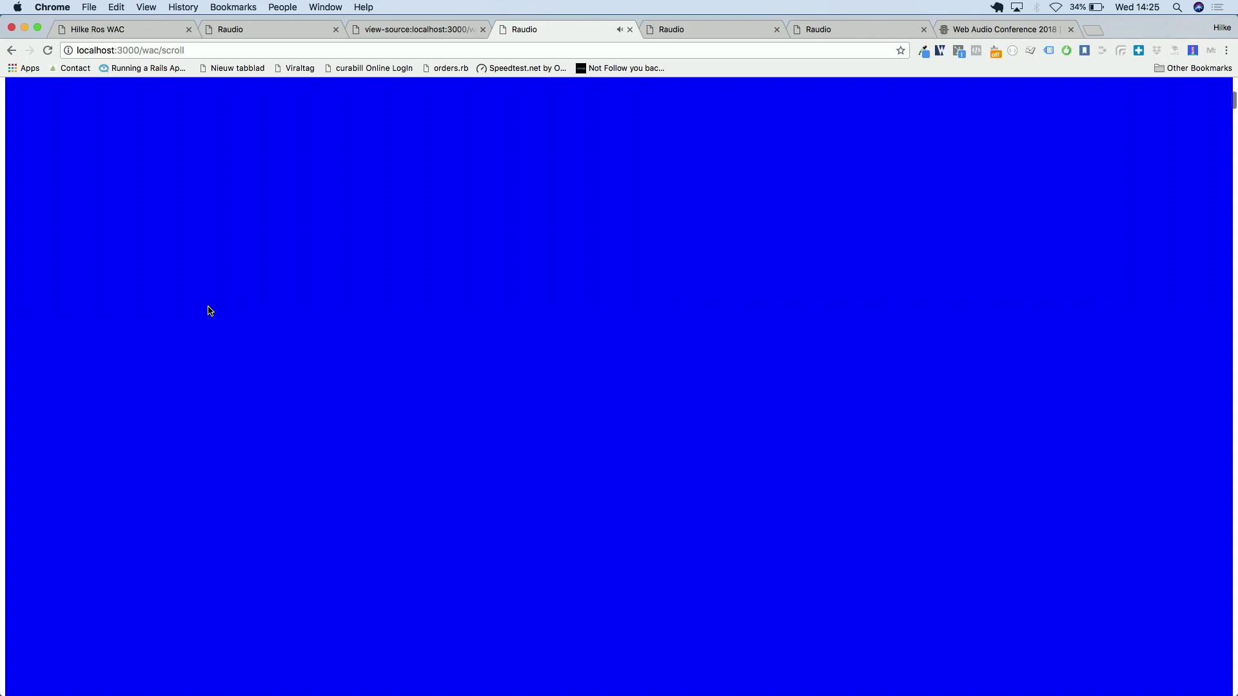
pyautogui.scroll(-7, 210, 311)
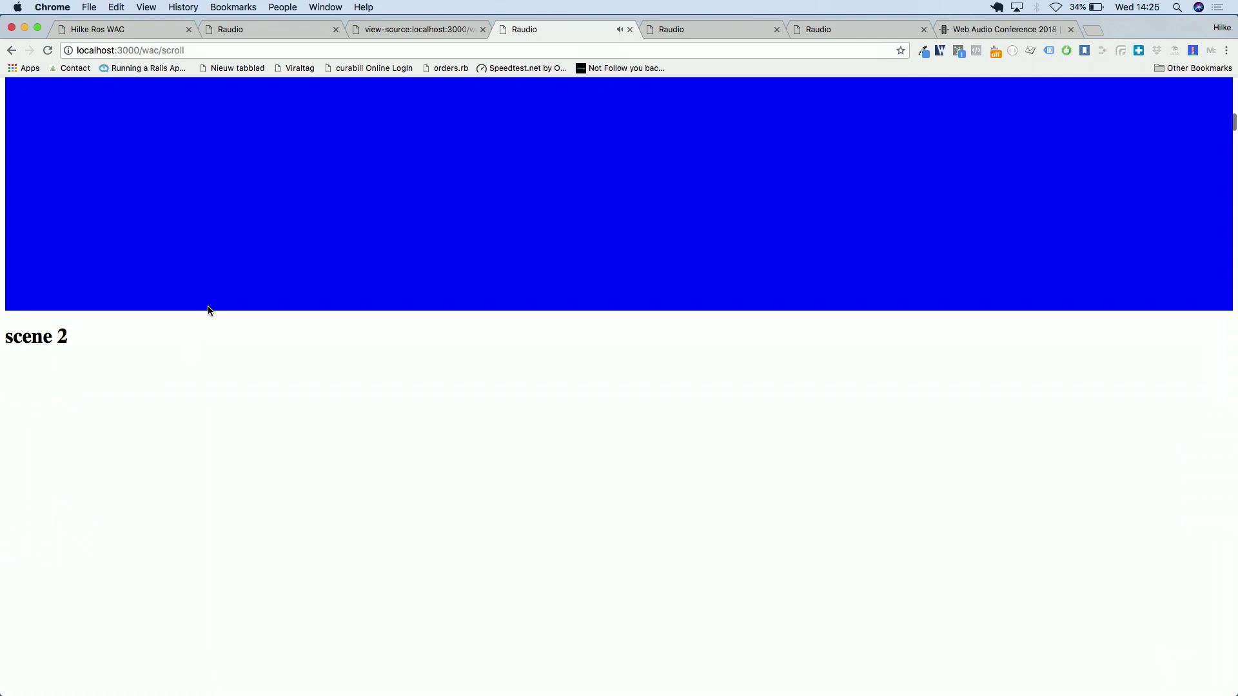
pyautogui.scroll(-5, 208, 311)
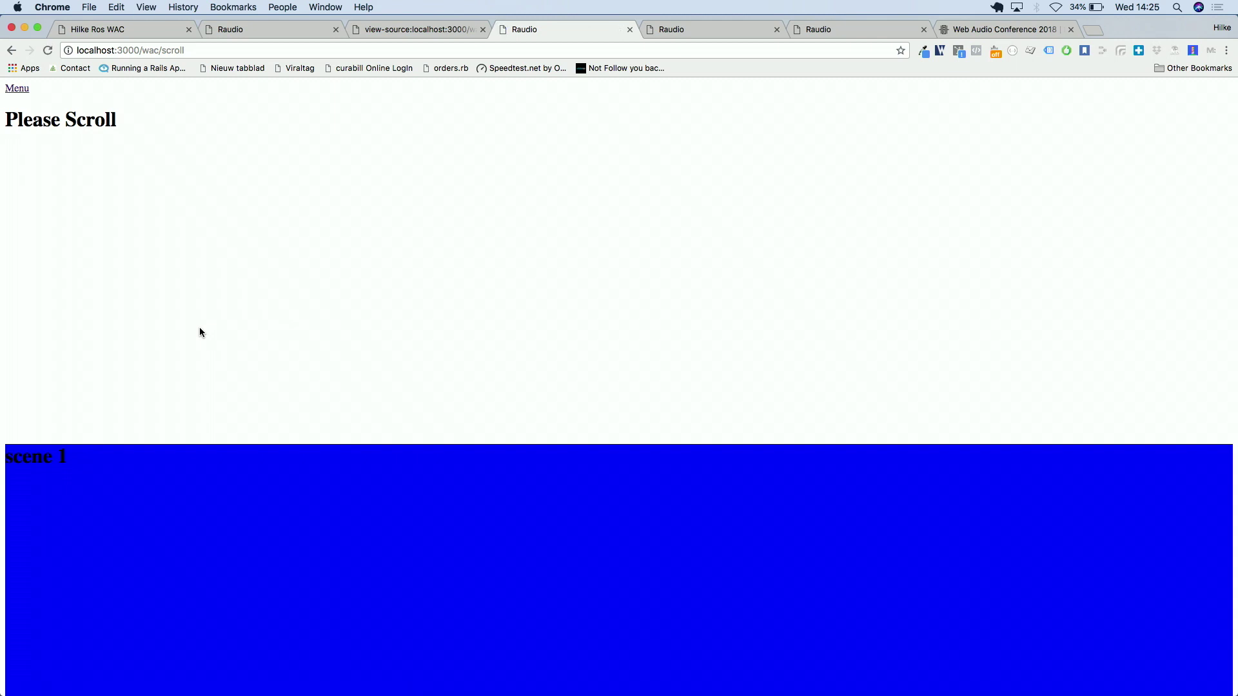
# Back in Sublime Text, mark the other_drums ableton line in wac_controller.rb
pyautogui.press('super+Tab')
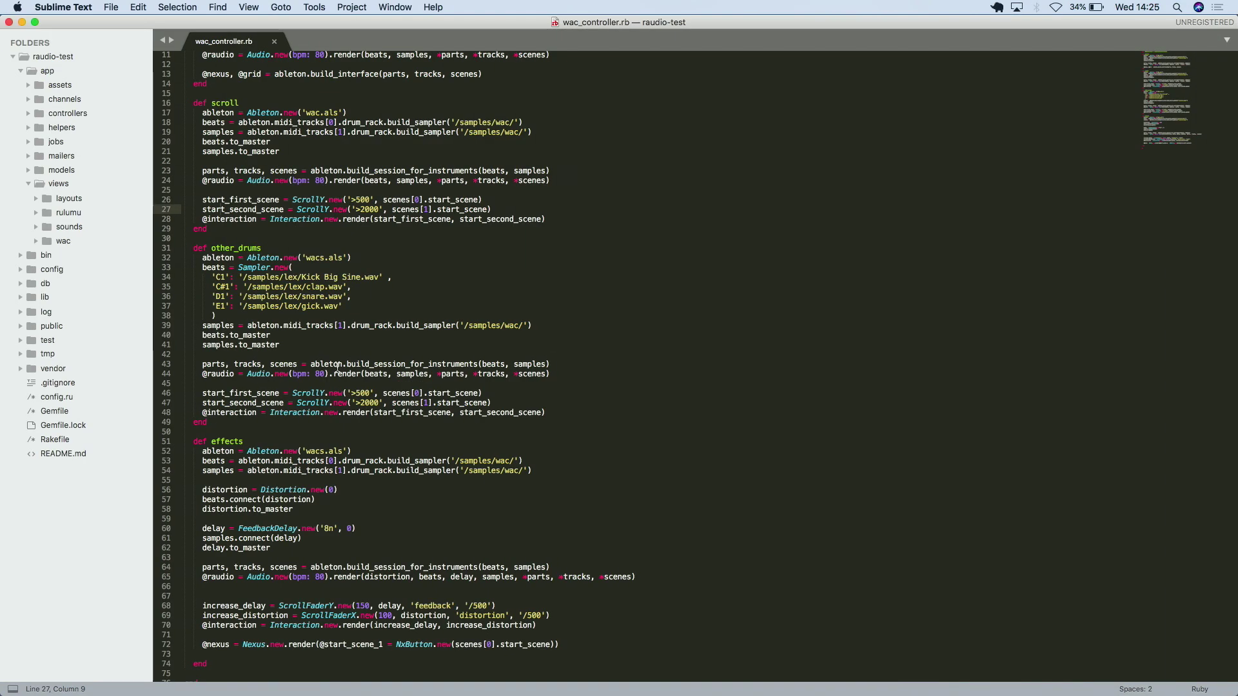
pyautogui.moveTo(338, 368)
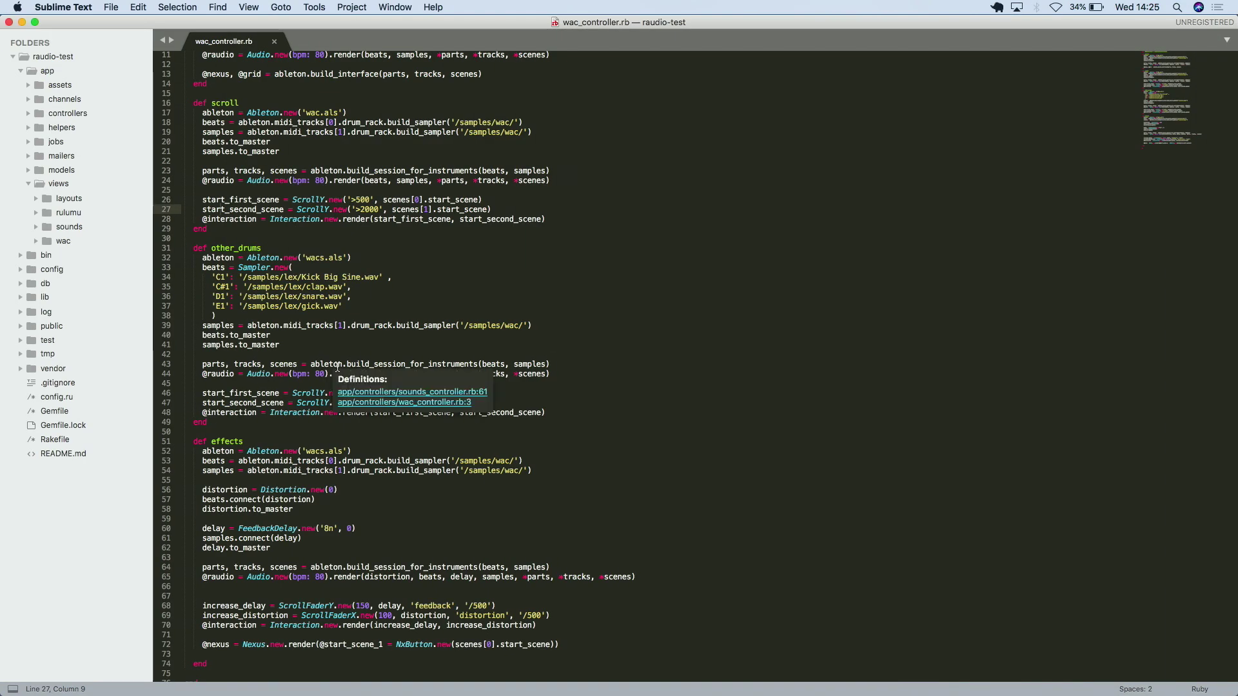
pyautogui.scroll(-1, 337, 367)
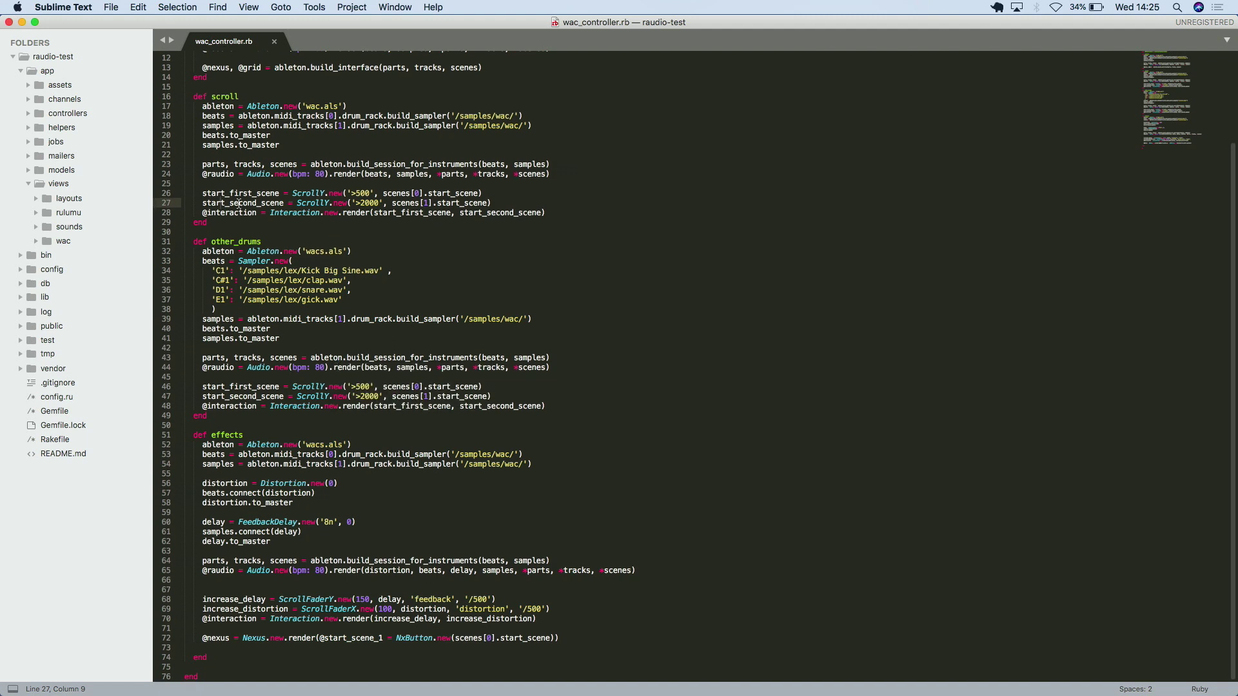
pyautogui.click(228, 232)
pyautogui.click(276, 252)
# Step through the Sampler definition and its drum sample mappings, then return to Chrome
pyautogui.press('Down')
pyautogui.press('Down')
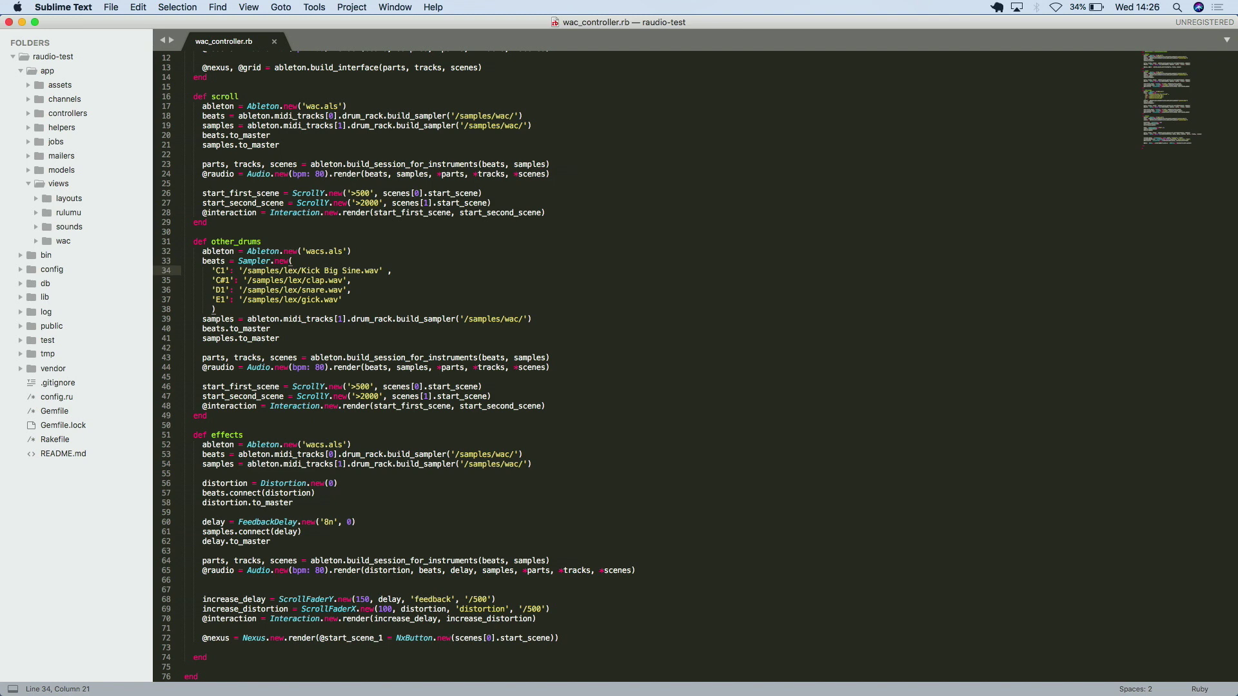
pyautogui.press('Down')
pyautogui.press('Down')
pyautogui.press('Down')
pyautogui.press('Up')
pyautogui.press('Up')
pyautogui.press('Down')
pyautogui.press('Down')
pyautogui.press('Up')
pyautogui.press('Down')
pyautogui.press('super+Tab')
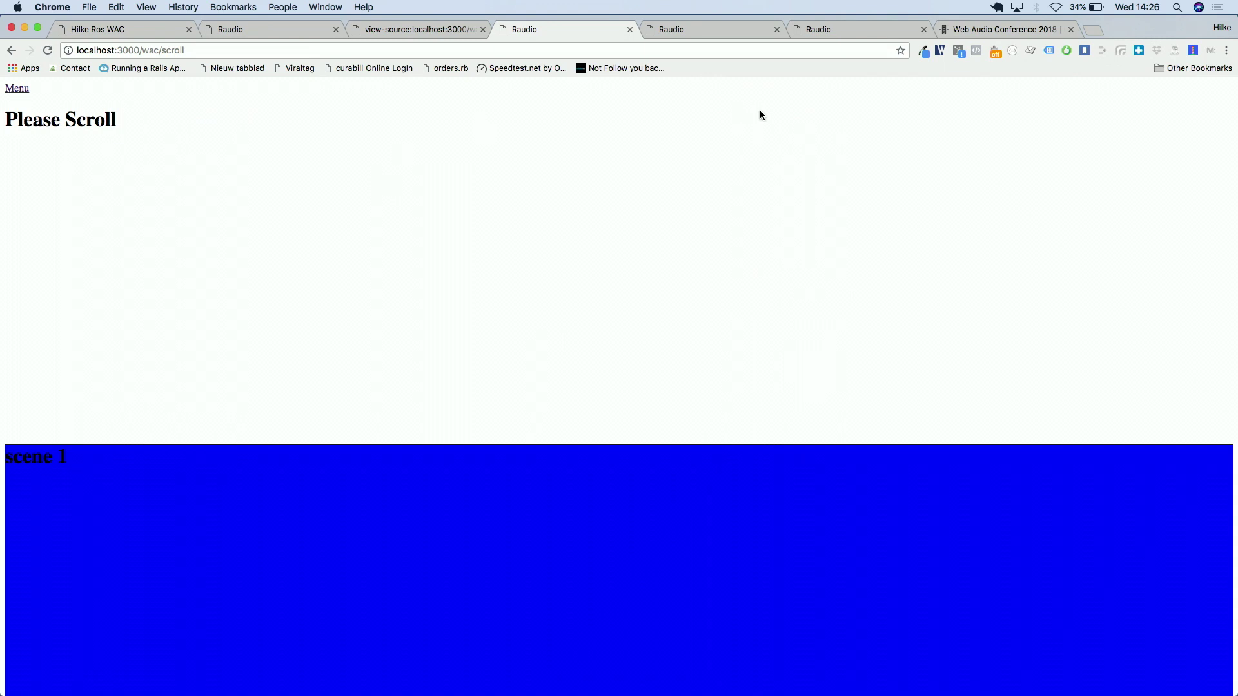
# Open and reload localhost:3000/wac/other_drums, then scroll into scene 1 to hear it
pyautogui.click(675, 28)
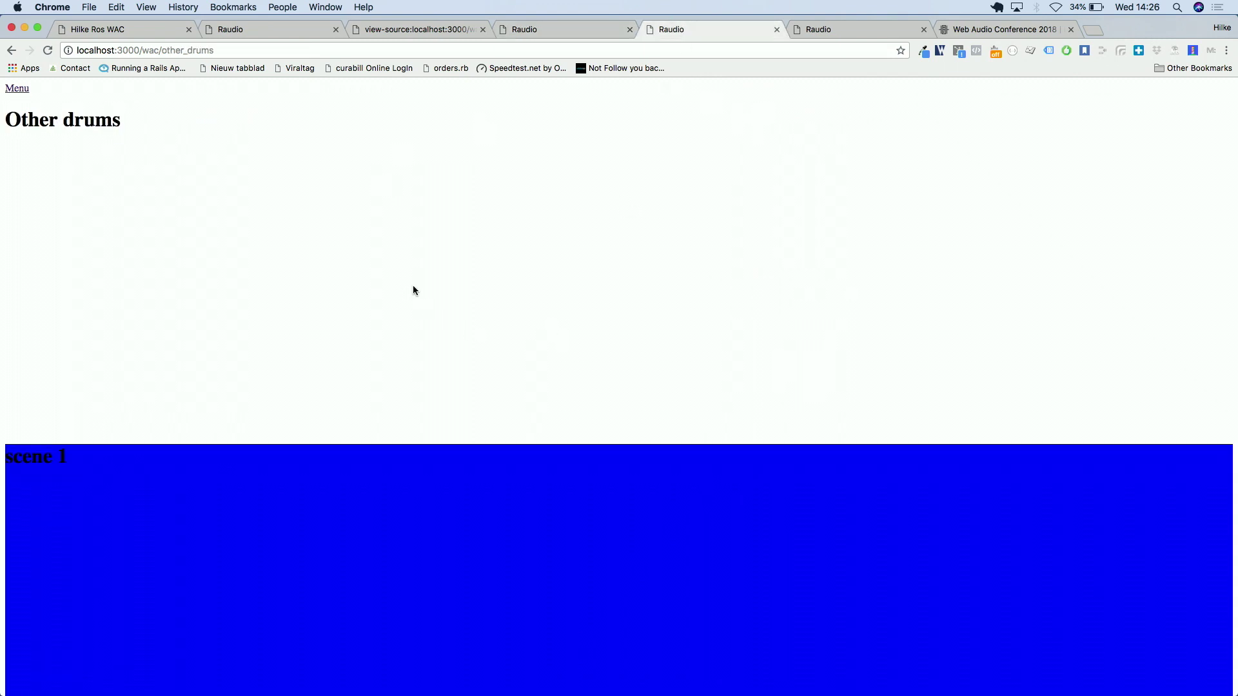
pyautogui.press('super+r')
pyautogui.scroll(-5, 412, 287)
pyautogui.scroll(-6, 415, 285)
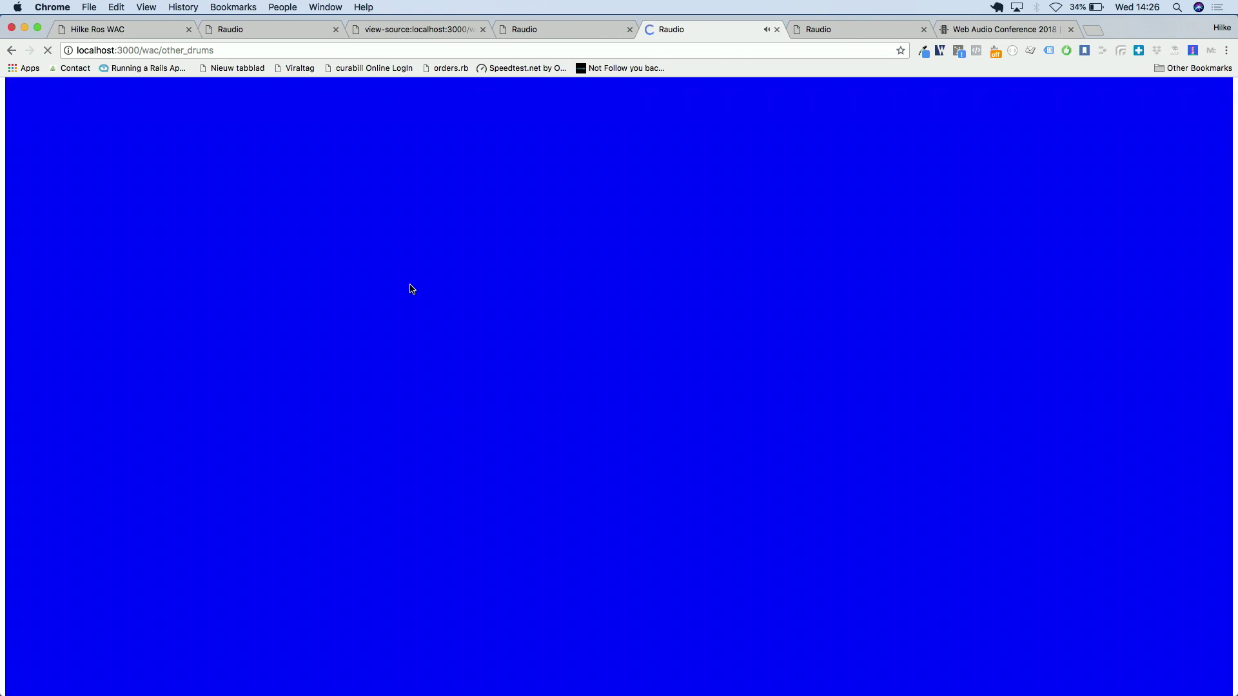
pyautogui.scroll(-1, 409, 283)
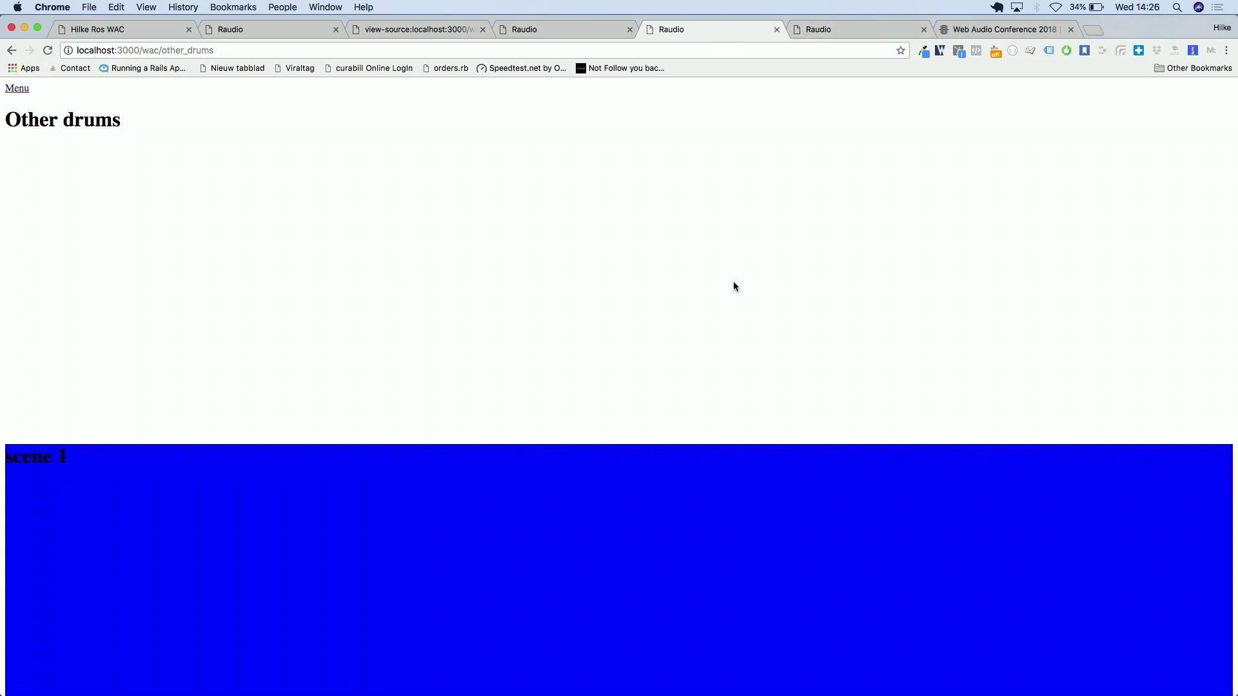
# In wac_controller.rb, walk the effects method from its samples line to distortion routed to master
pyautogui.hotkey('ctrl', 'Right')
pyautogui.hotkey('ctrl', 'Left')
pyautogui.hotkey('ctrl', 'Left')
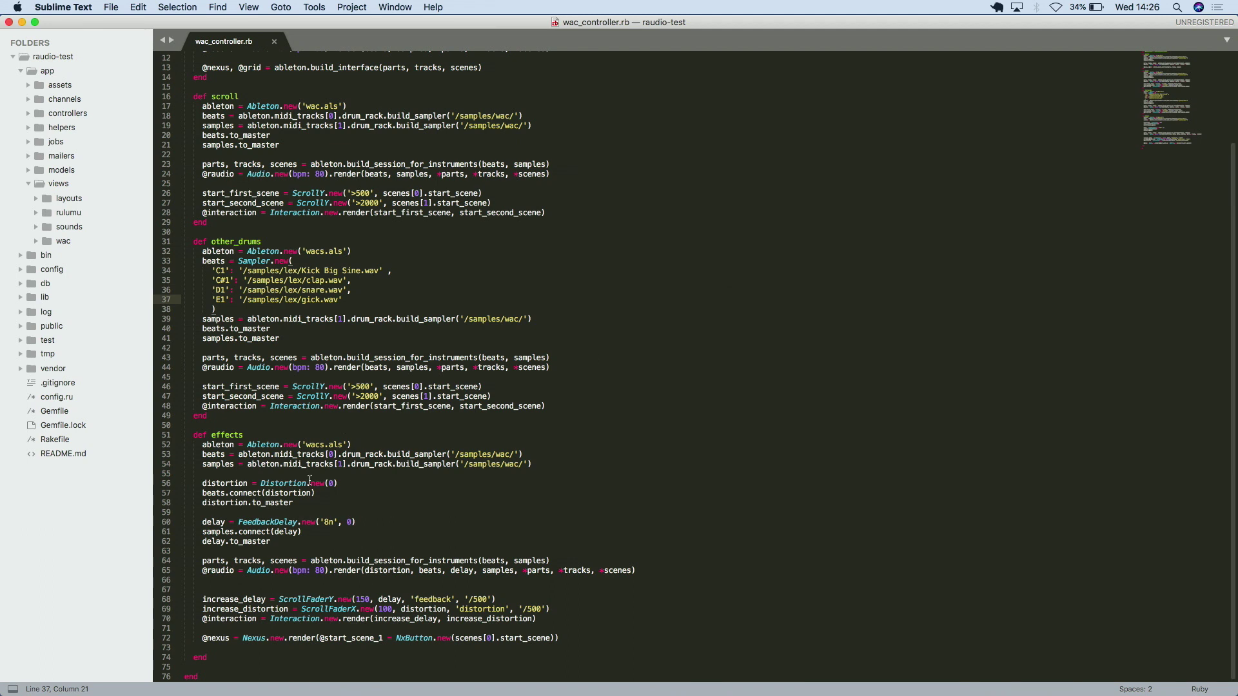
pyautogui.moveTo(259, 488)
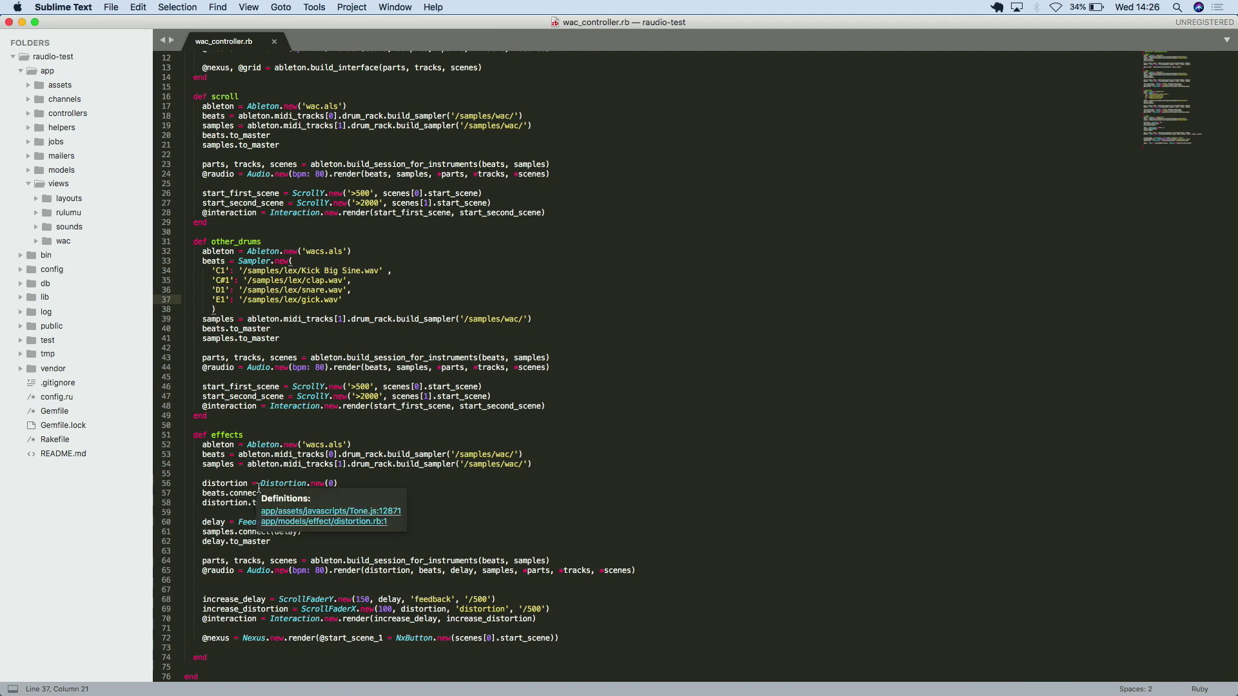
pyautogui.click(297, 465)
pyautogui.press('Down')
pyautogui.press('Down')
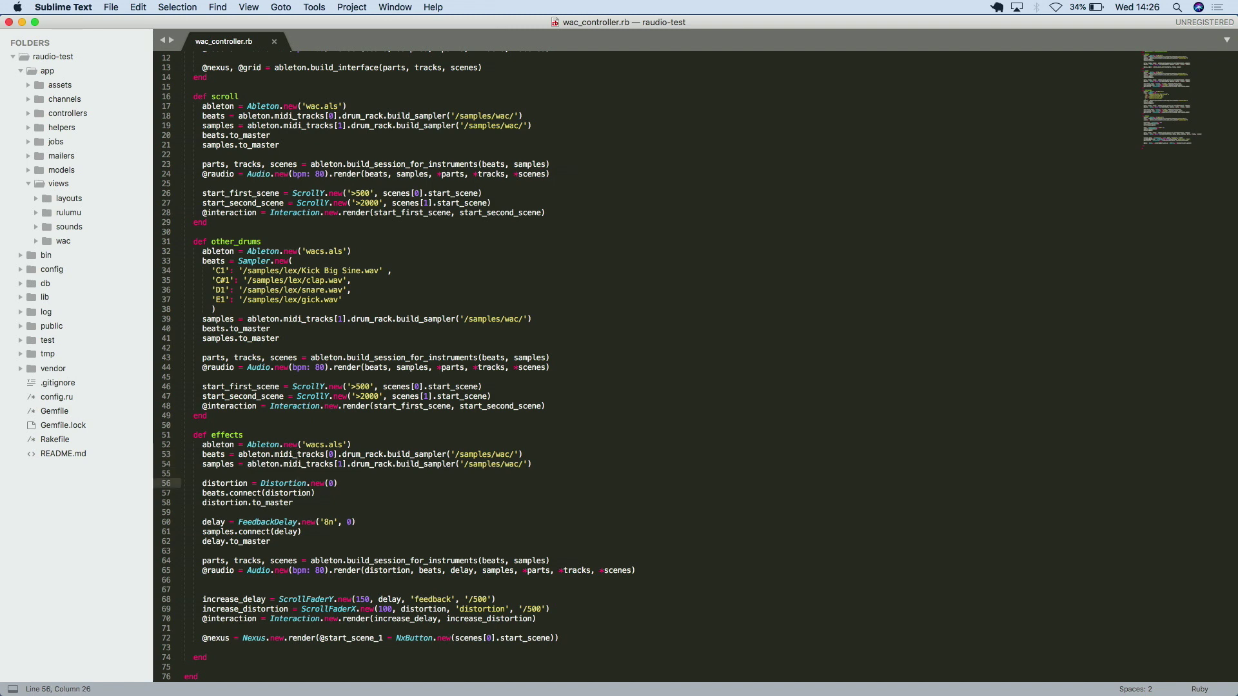
pyautogui.press('Down')
pyautogui.press('Down')
# Move through the delay connection and scroll-fader lines, pointing out the 150 fader value
pyautogui.press('Down')
pyautogui.press('Down')
pyautogui.press('Down')
pyautogui.press('Down')
pyautogui.press('Down')
pyautogui.press('Up')
pyautogui.press('Up')
pyautogui.press('Down')
pyautogui.press('Down')
pyautogui.press('Down')
pyautogui.press('Down')
pyautogui.press('Down')
pyautogui.press('Down')
pyautogui.press('Down')
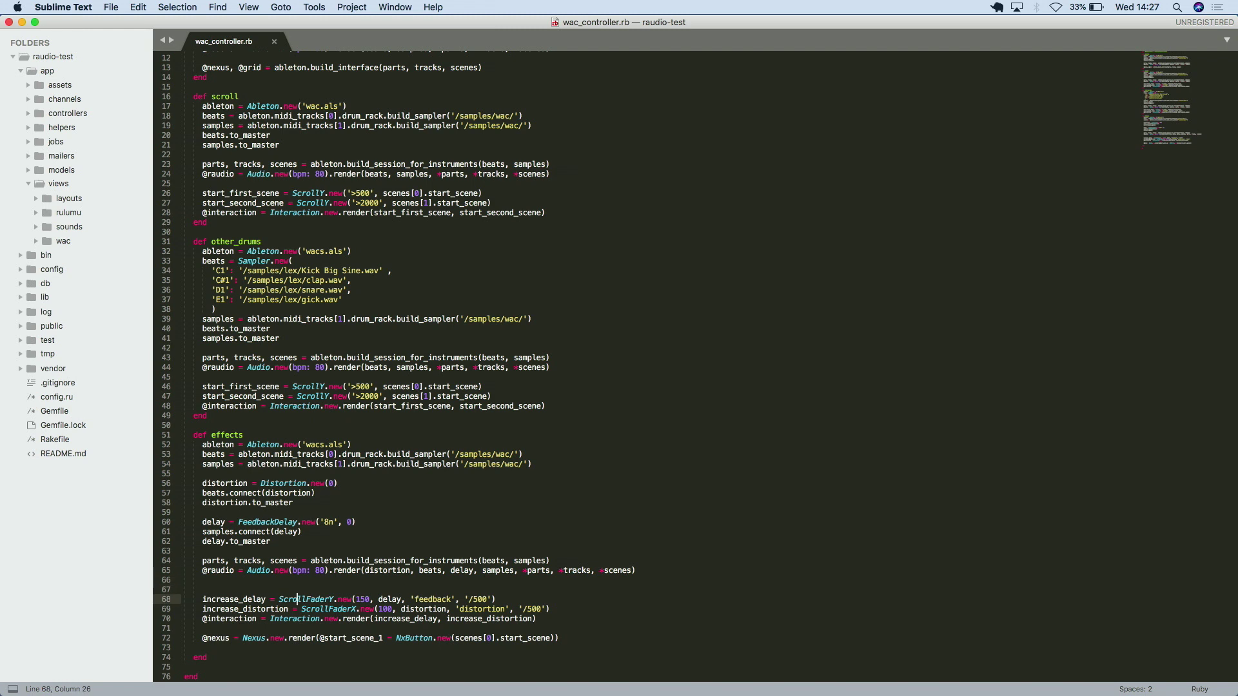
pyautogui.press('Down')
pyautogui.click(365, 599)
pyautogui.press('Right')
# Open and reload localhost:3000/wac/effects, then start its audio with the grey circle
pyautogui.hotkey('ctrl', 'Right')
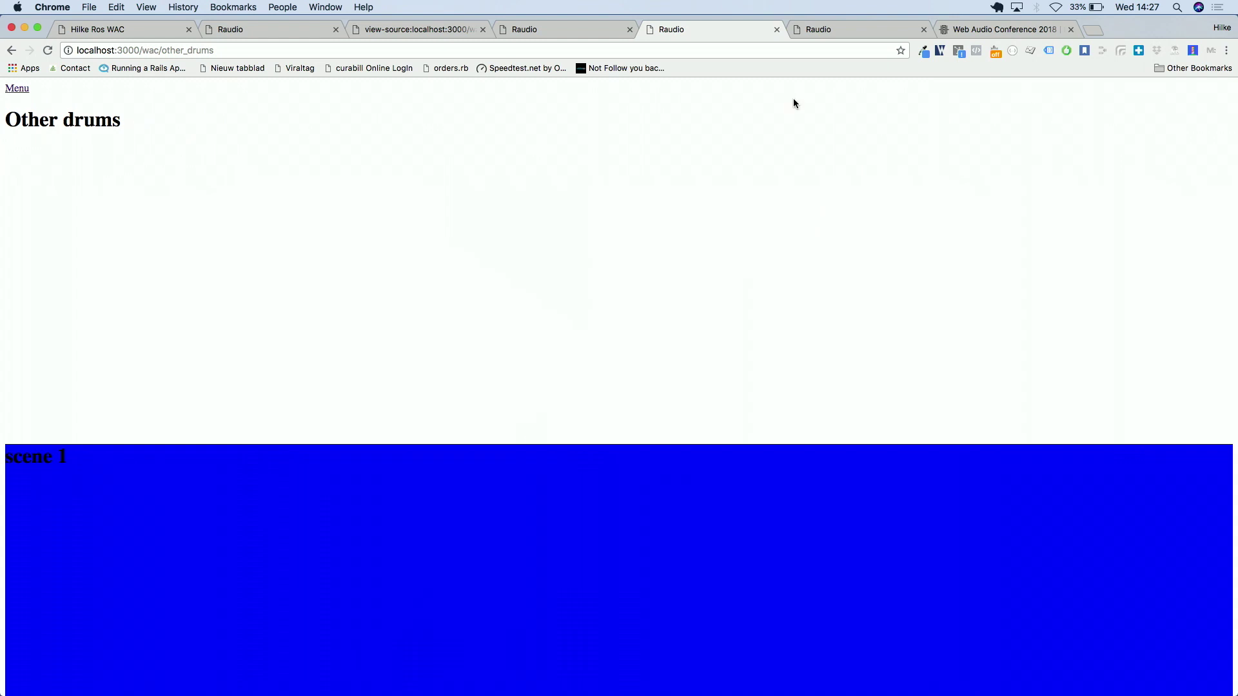
pyautogui.click(811, 32)
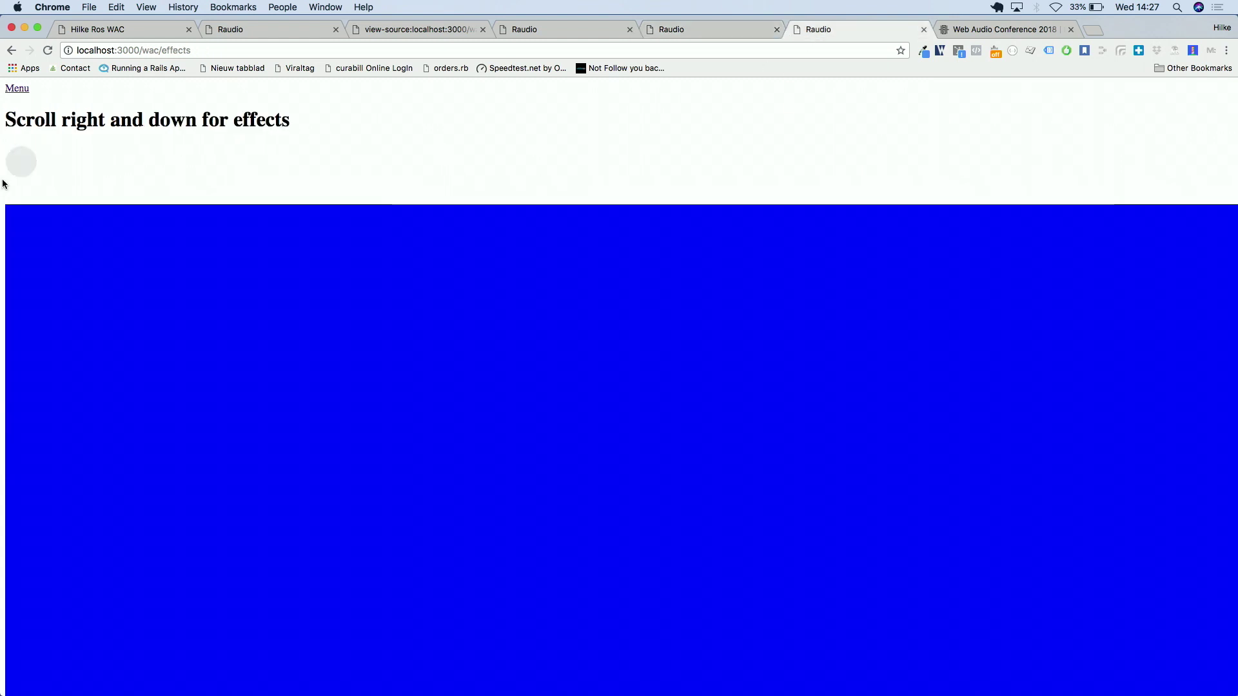
pyautogui.press('super+r')
pyautogui.click(27, 165)
# Sweep the distortion and delay by scrolling the effects page right and down, then back
pyautogui.hscroll(3, 171, 271)
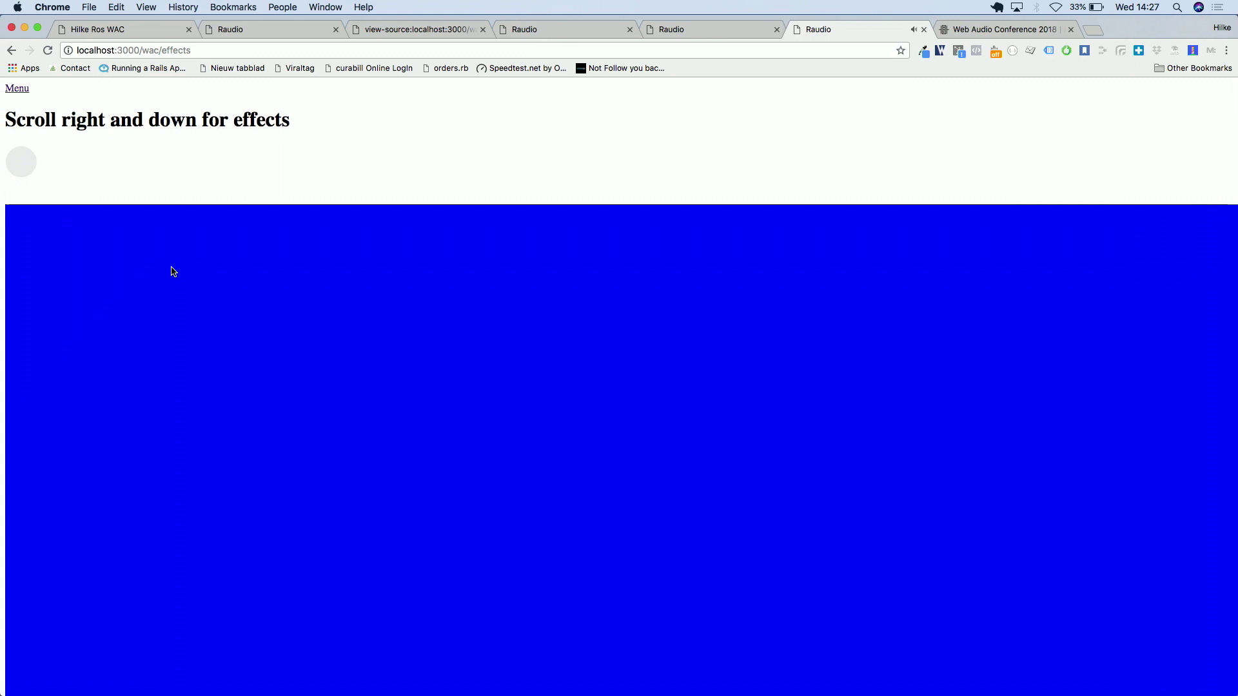
pyautogui.hscroll(5, 173, 271)
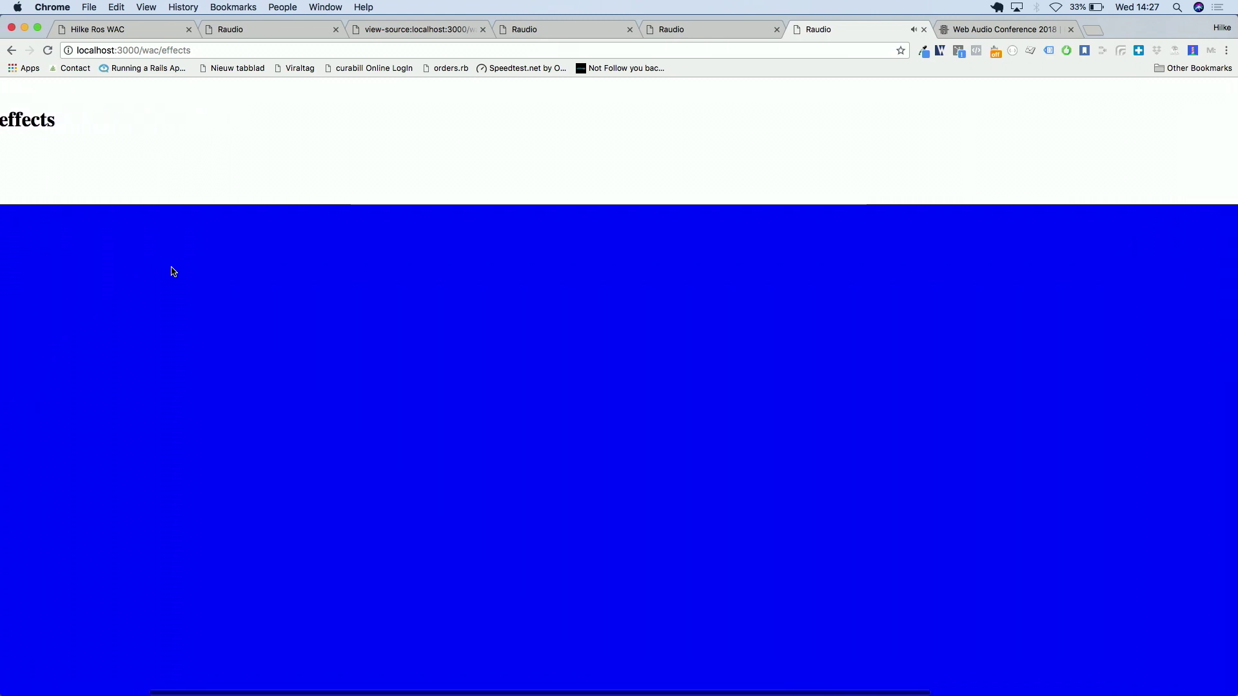
pyautogui.hscroll(5, 173, 272)
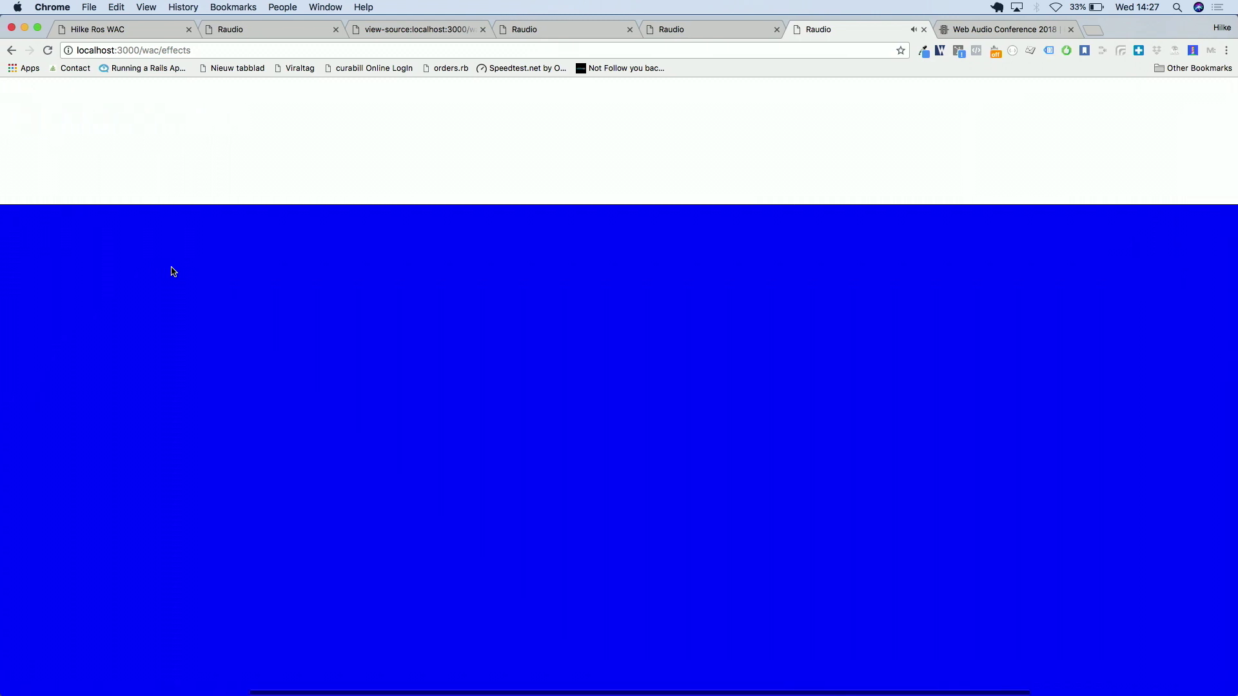
pyautogui.hscroll(5, 174, 271)
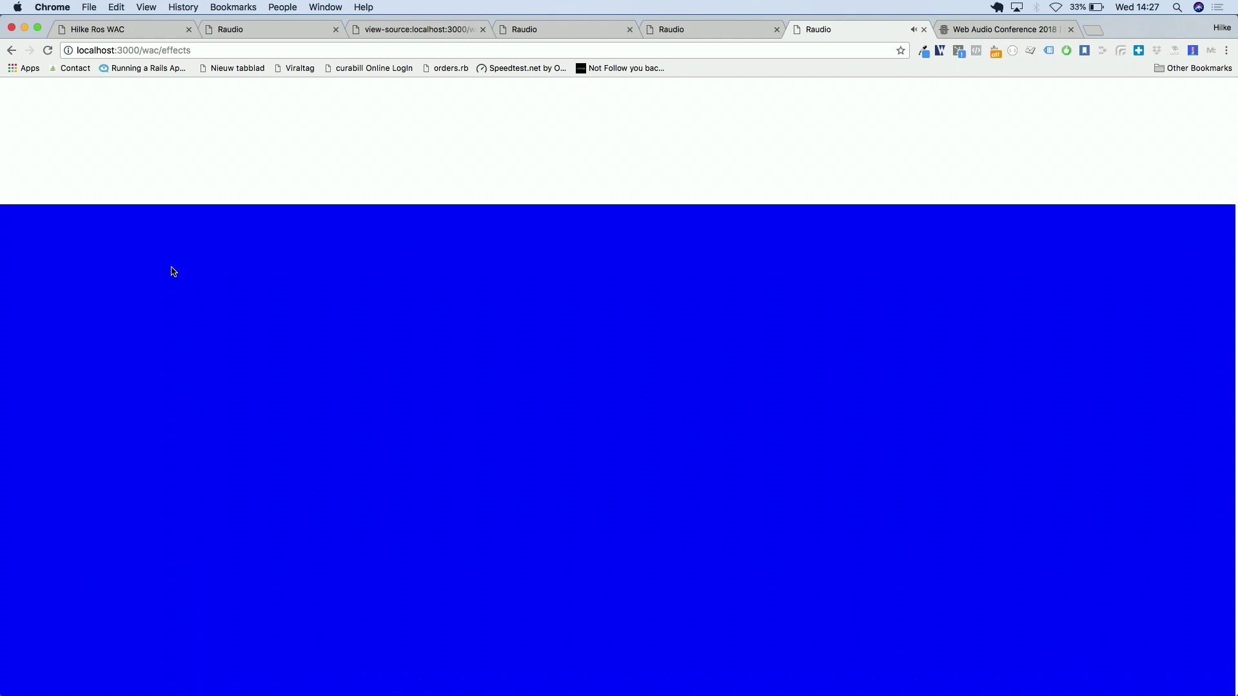
pyautogui.scroll(-2, 173, 270)
pyautogui.scroll(-3, 173, 271)
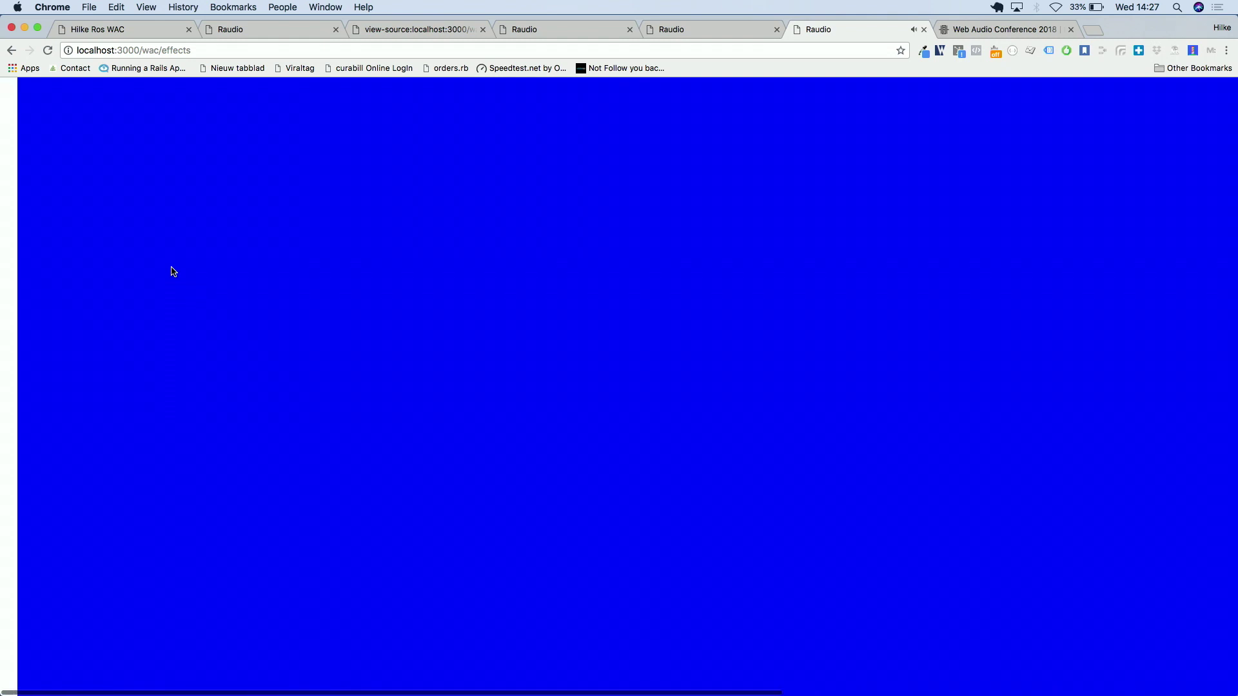
pyautogui.hotkey('ctrl', 'Left')
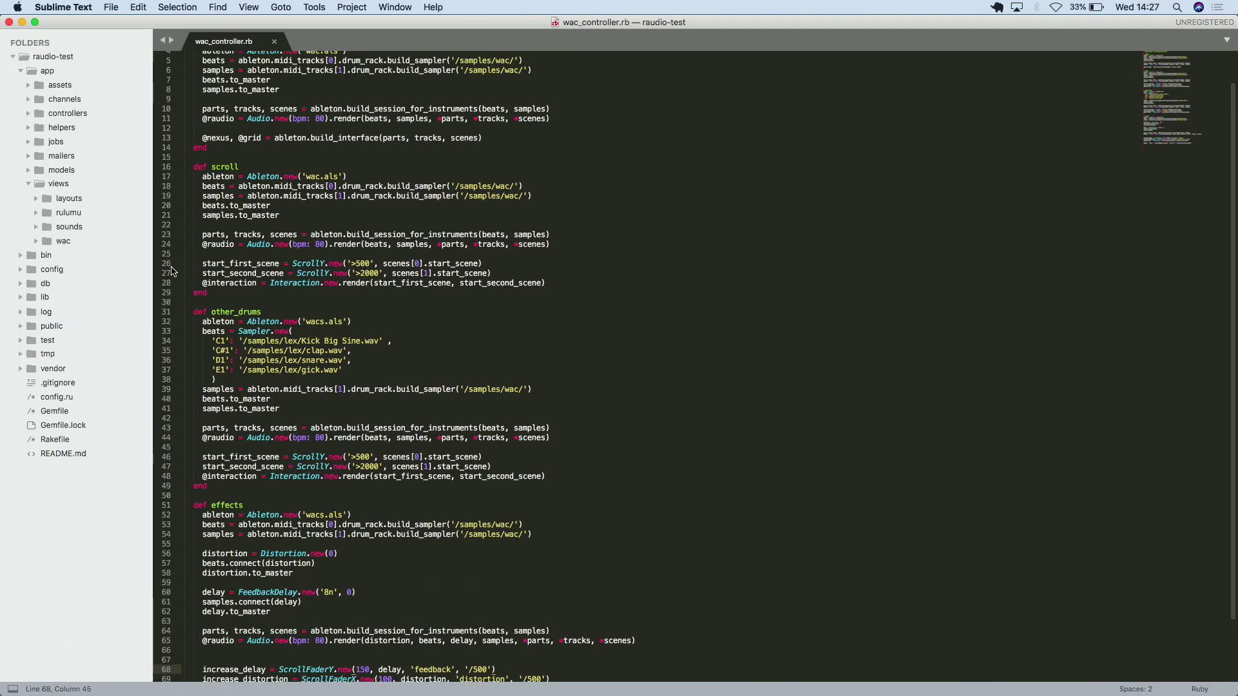
pyautogui.hotkey('ctrl', 'Right')
pyautogui.hscroll(-5, 410, 368)
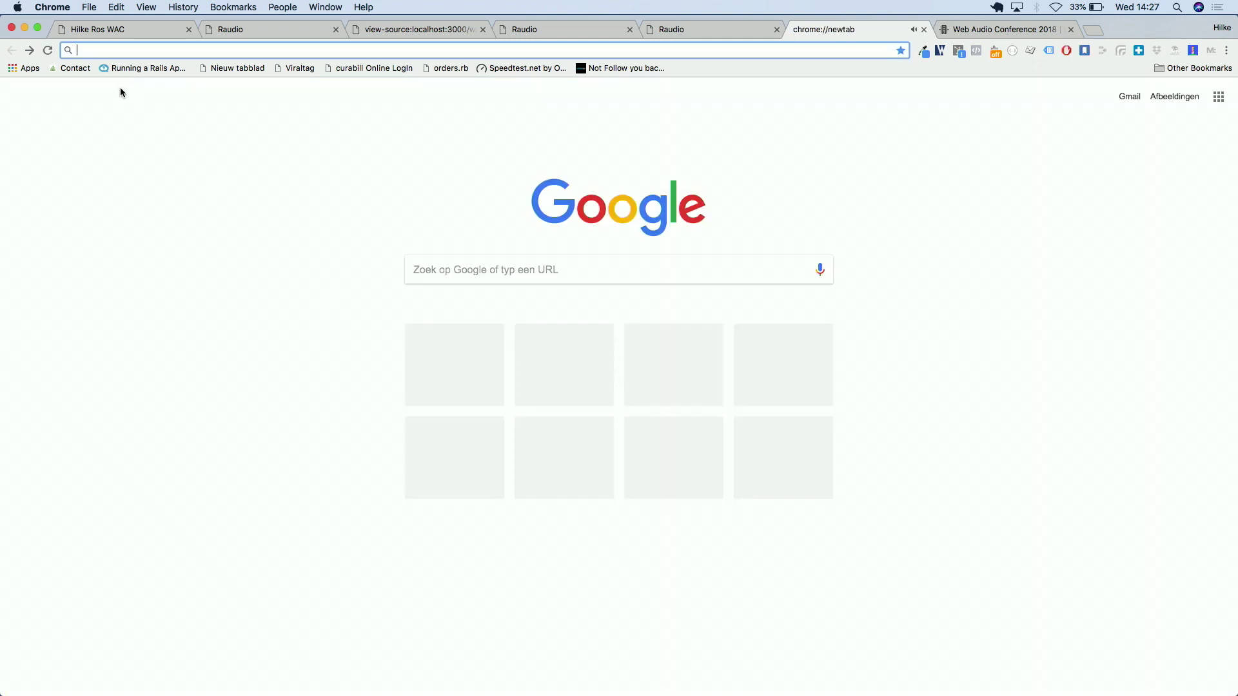
pyautogui.click(27, 53)
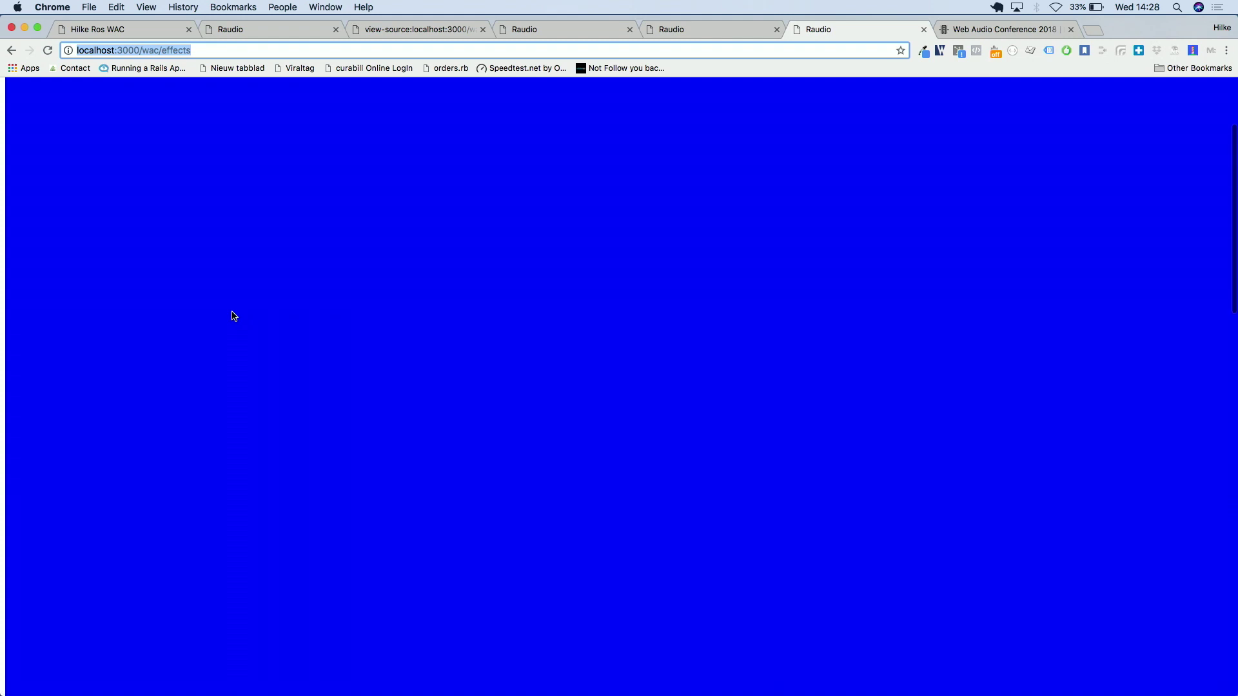
pyautogui.scroll(5, 234, 316)
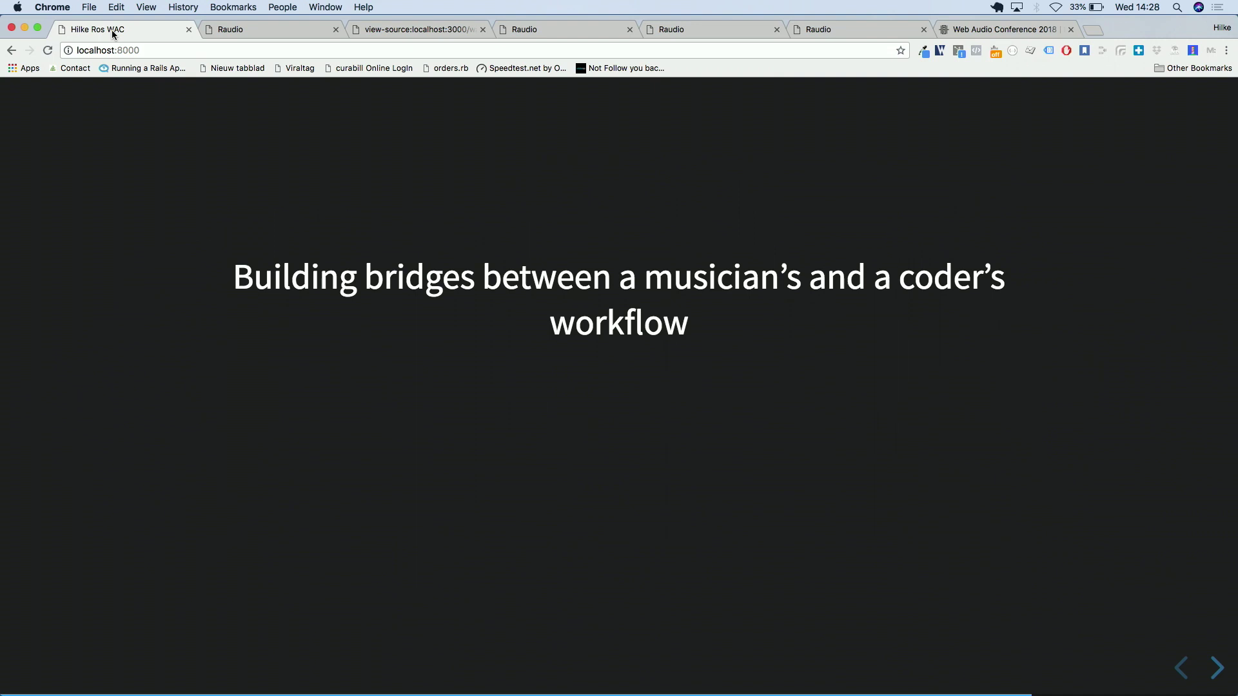
# Advance past the Beyond the promotion gimmick subtitle to the closing slide with the project links
pyautogui.press('Right')
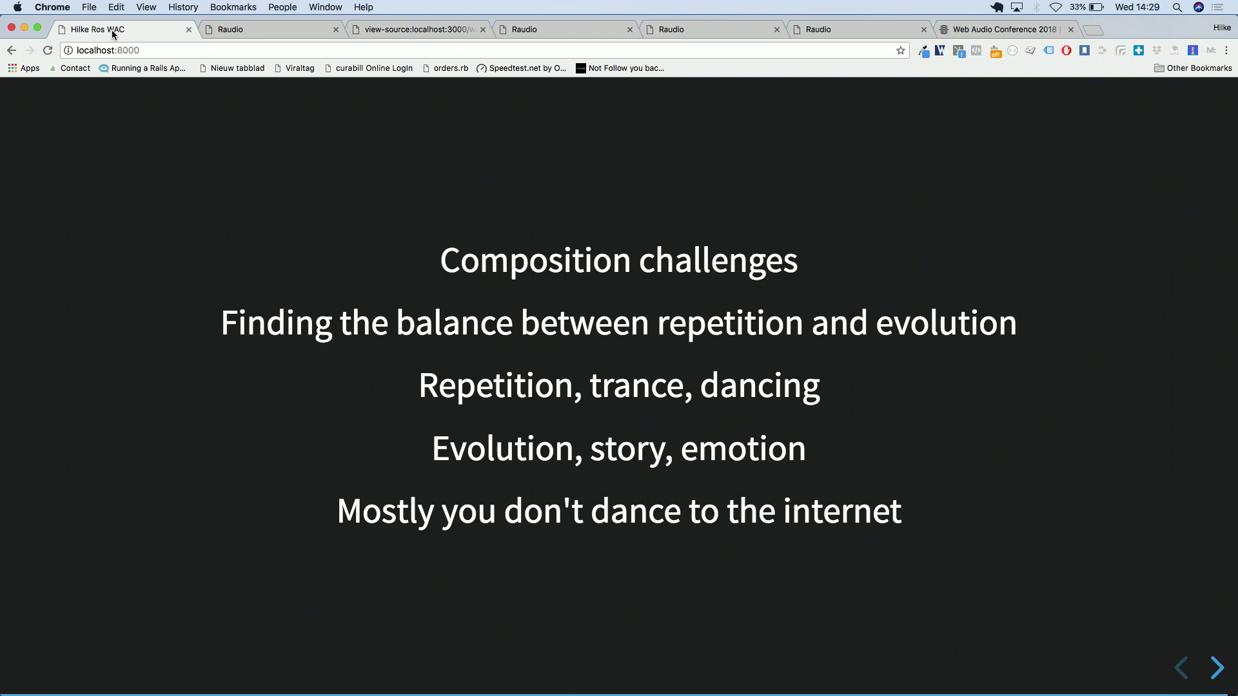
pyautogui.press('Right')
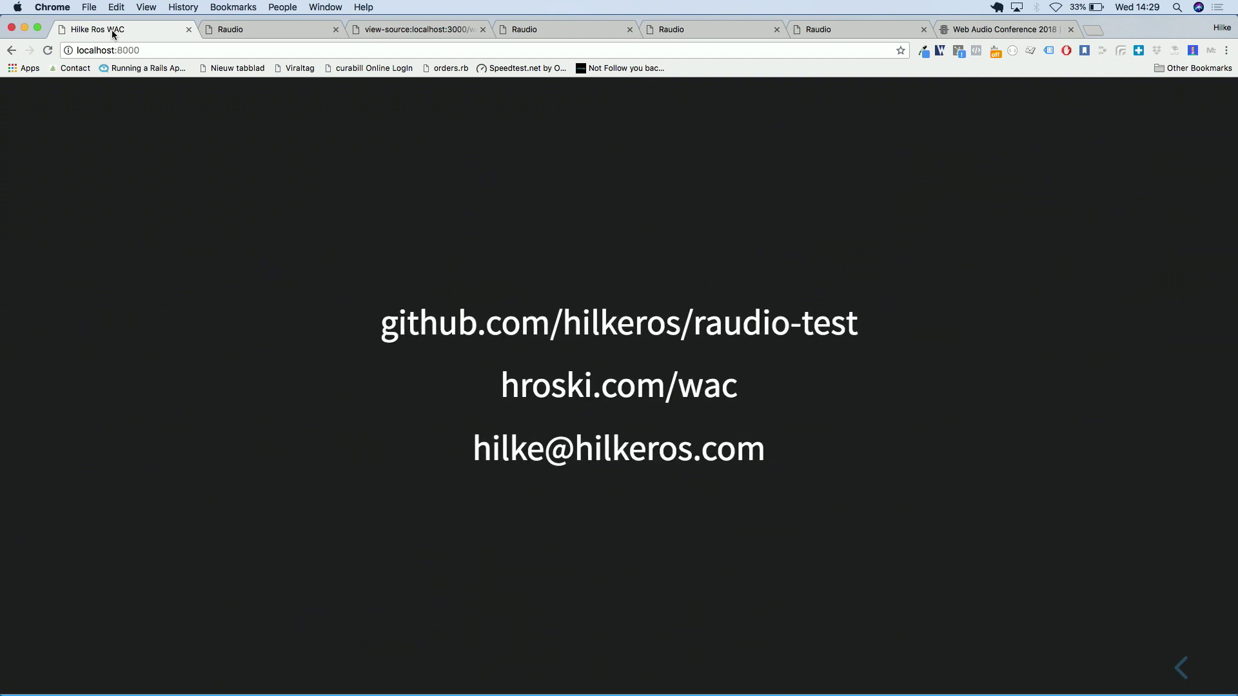